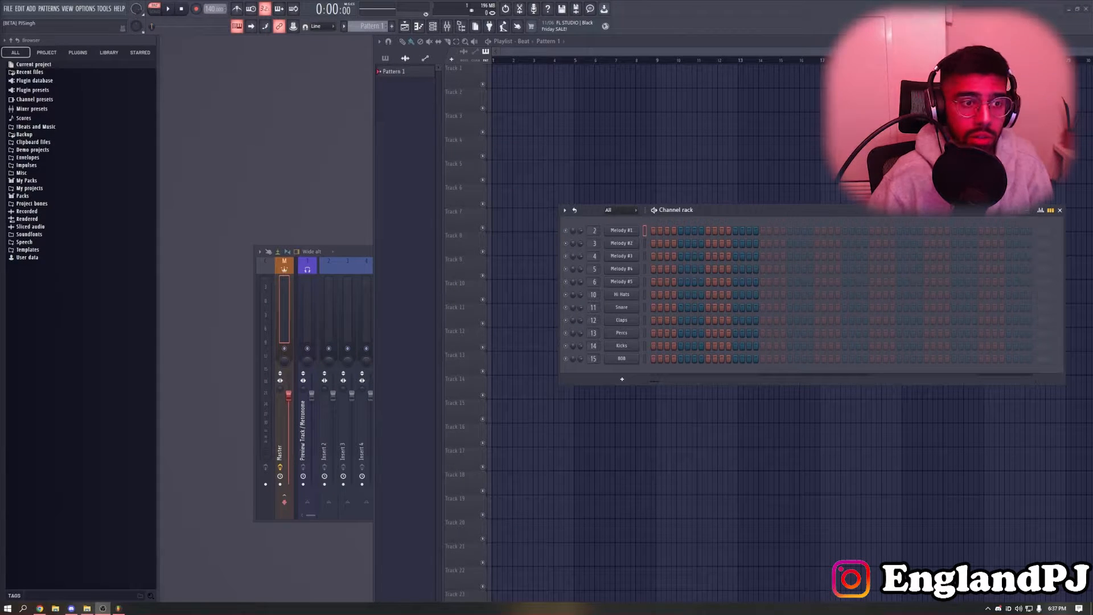
# Stack F5, A5 and D6 as short notes at the start of the Augmented GRAND PIANO piano roll
pyautogui.click(778, 96)
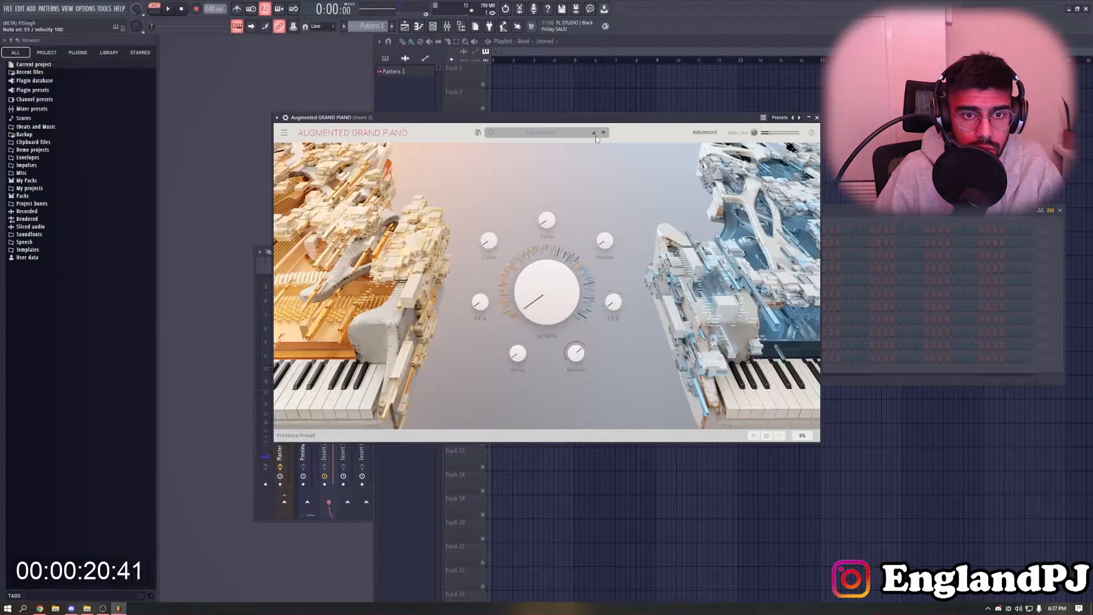
pyautogui.click(812, 117)
pyautogui.press('F7')
pyautogui.scroll(2, 454, 304)
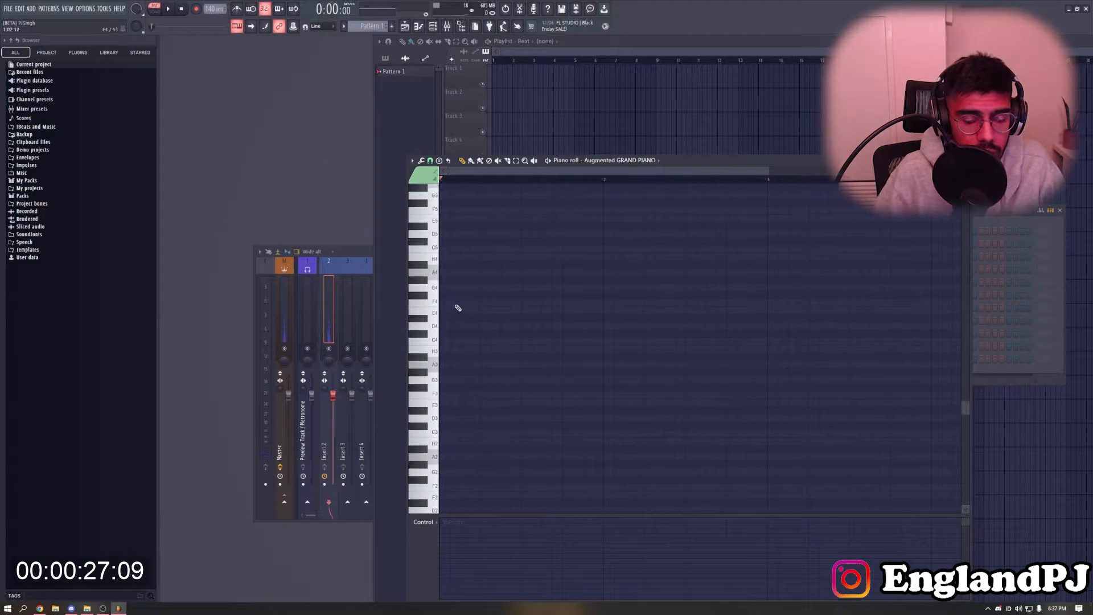
pyautogui.click(449, 302)
pyautogui.scroll(2, 461, 285)
pyautogui.click(449, 225)
pyautogui.scroll(2, 471, 247)
pyautogui.click(450, 234)
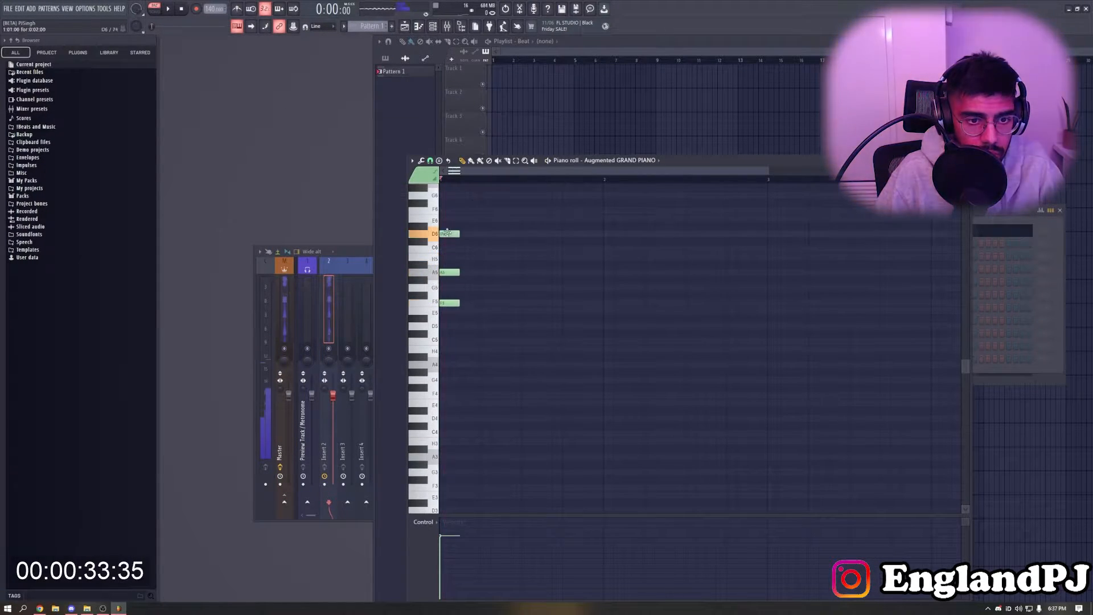
# Reshape the chord into G5, C6 and F6, with each note held for one full bar
pyautogui.moveTo(451, 272); pyautogui.dragTo(451, 257)
pyautogui.press('space')
pyautogui.moveTo(452, 302); pyautogui.dragTo(556, 249)
pyautogui.press('space')
pyautogui.hotkey('ctrl', 'a')
pyautogui.moveTo(556, 234); pyautogui.dragTo(556, 211)
# Replace the Augmented GRAND PIANO instrument on the first melody channel with Electra
pyautogui.click(984, 212)
pyautogui.click(632, 233)
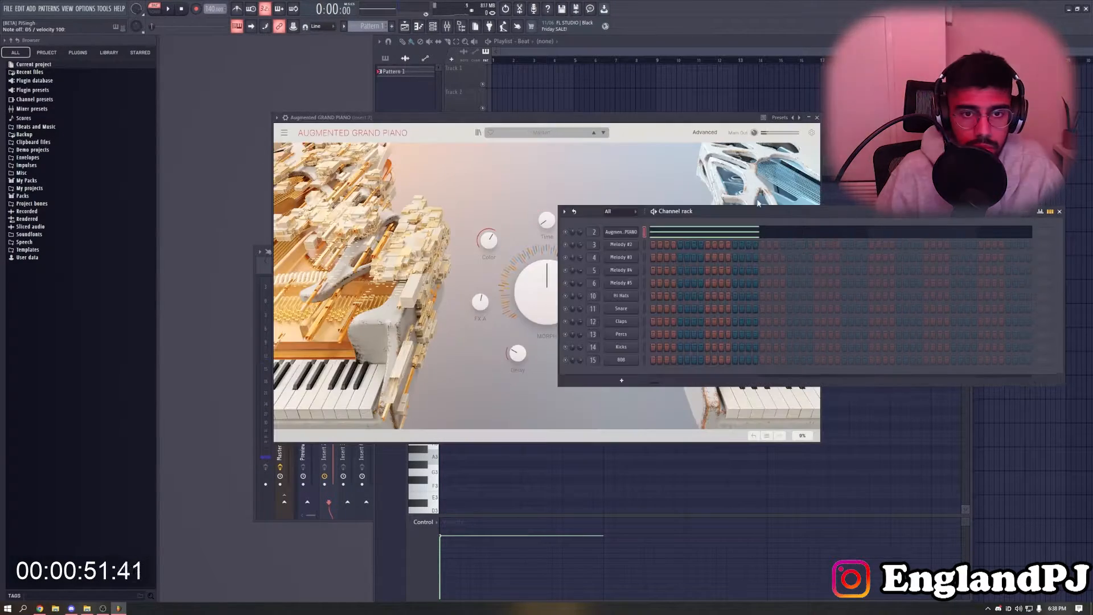
pyautogui.click(633, 232)
pyautogui.rightClick(633, 233)
pyautogui.moveTo(656, 296)
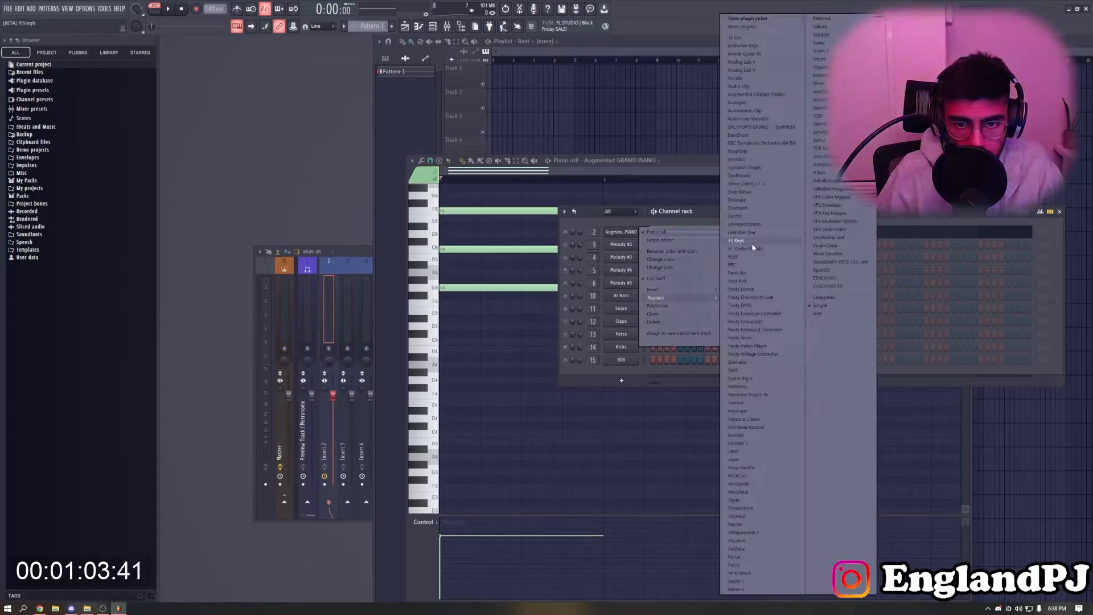
pyautogui.click(751, 244)
# Try Electra presets from several banks, including Gutta N' Savage XP and Ocean Veau x Traptendo
pyautogui.click(329, 165)
pyautogui.click(331, 206)
pyautogui.click(322, 175)
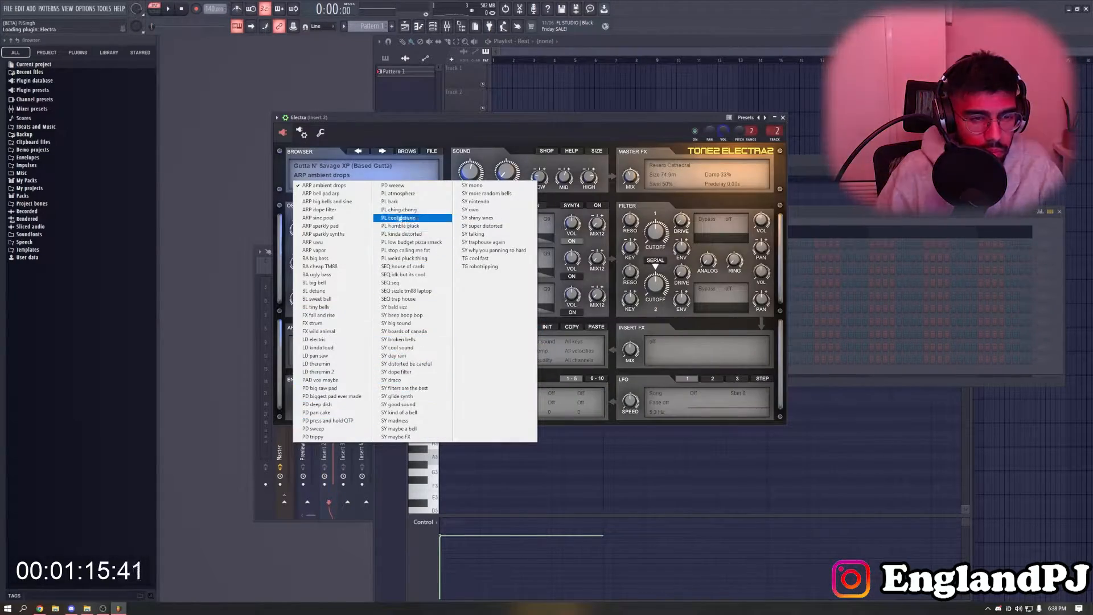
pyautogui.click(336, 166)
pyautogui.click(461, 354)
pyautogui.click(319, 176)
pyautogui.click(378, 136)
pyautogui.click(342, 165)
pyautogui.click(595, 248)
pyautogui.click(336, 175)
# Load a preset from the StudioPlug - Clarity bank in Electra and close the plugin
pyautogui.click(340, 169)
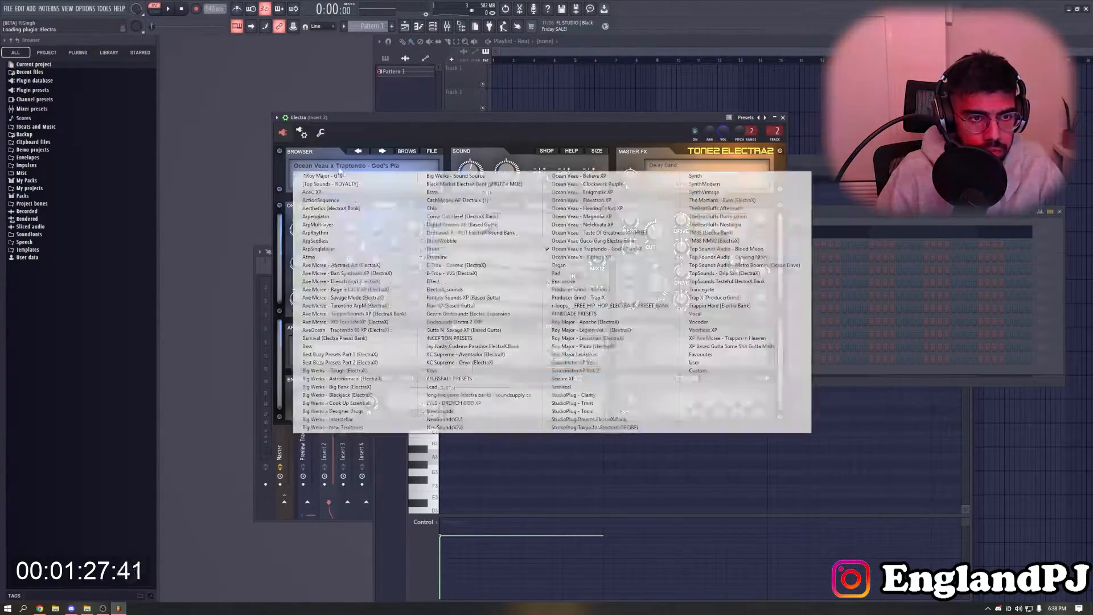
pyautogui.click(574, 394)
pyautogui.click(333, 175)
pyautogui.click(325, 379)
pyautogui.click(783, 117)
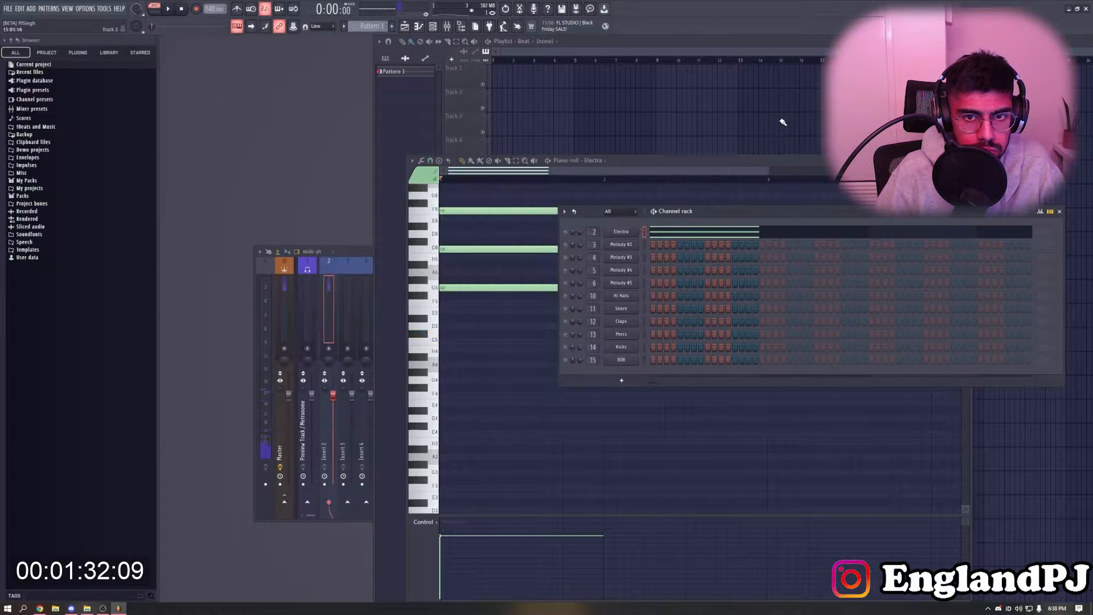
# Move the channel rack out of the way and delete all notes from the Electra piano roll
pyautogui.moveTo(741, 212); pyautogui.dragTo(547, 308)
pyautogui.click(724, 250)
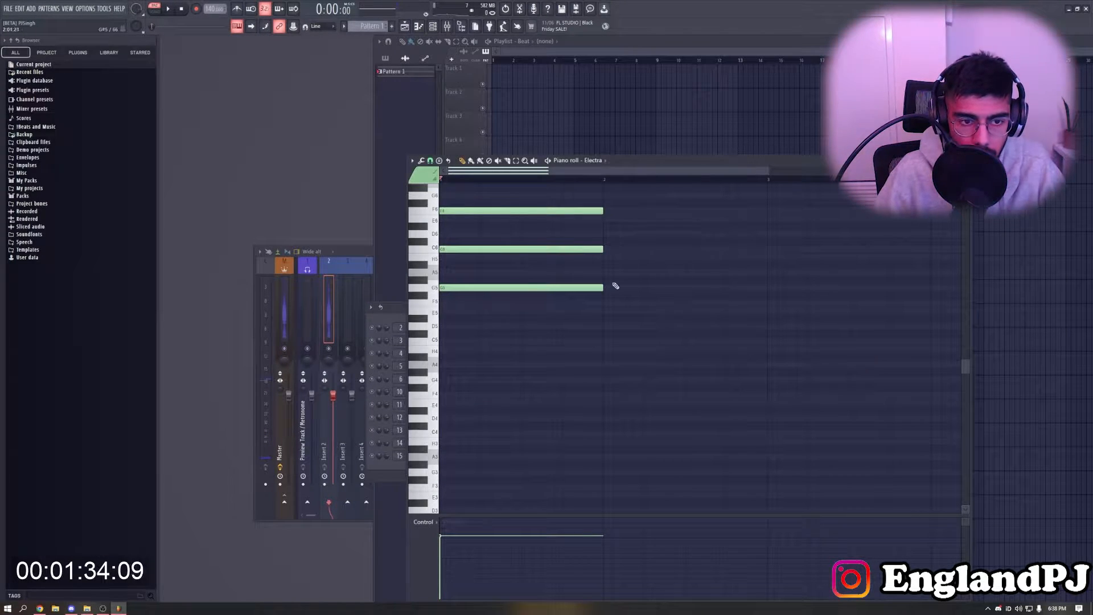
pyautogui.scroll(3, 655, 305)
pyautogui.hotkey('ctrl', 'a')
pyautogui.hotkey('ctrl', 'Down')
pyautogui.press('Delete')
# Draw a one-bar chord of A4, C5 and E5 and duplicate it into bar 2
pyautogui.scroll(-1, 495, 365)
pyautogui.click(459, 408)
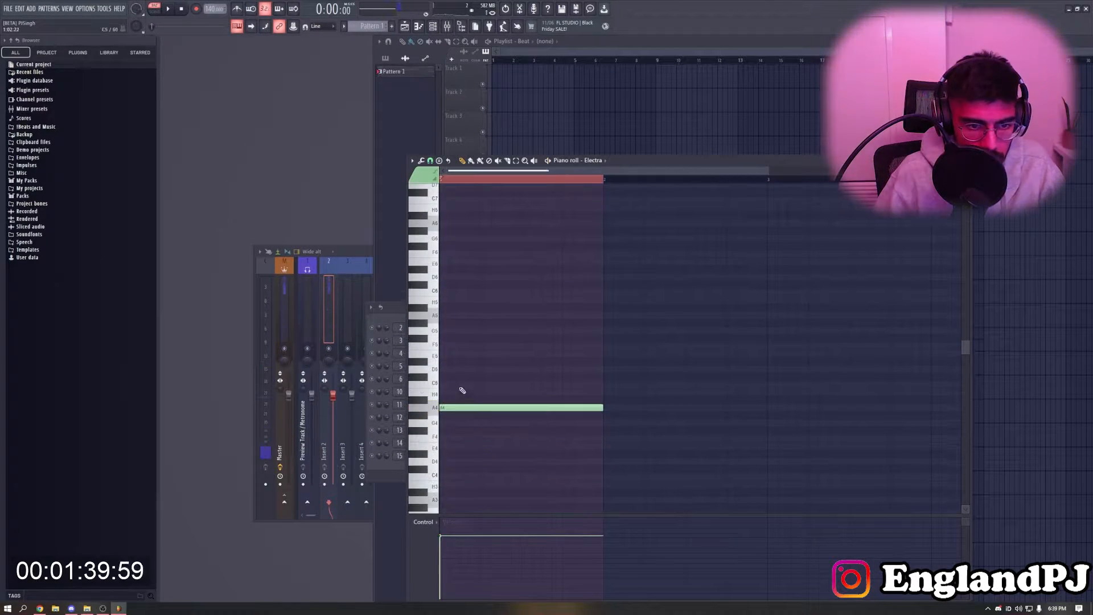
pyautogui.click(462, 385)
pyautogui.click(464, 354)
pyautogui.hotkey('ctrl', 'a')
pyautogui.moveTo(547, 407)
pyautogui.mouseDown()
pyautogui.moveTo(732, 414)
pyautogui.moveTo(712, 409)
pyautogui.mouseUp()
# Try raising the bar 2 chord's top note by one semitone and undo the change
pyautogui.moveTo(683, 353); pyautogui.dragTo(683, 346)
pyautogui.press('space')
pyautogui.hotkey('ctrl', 'z')
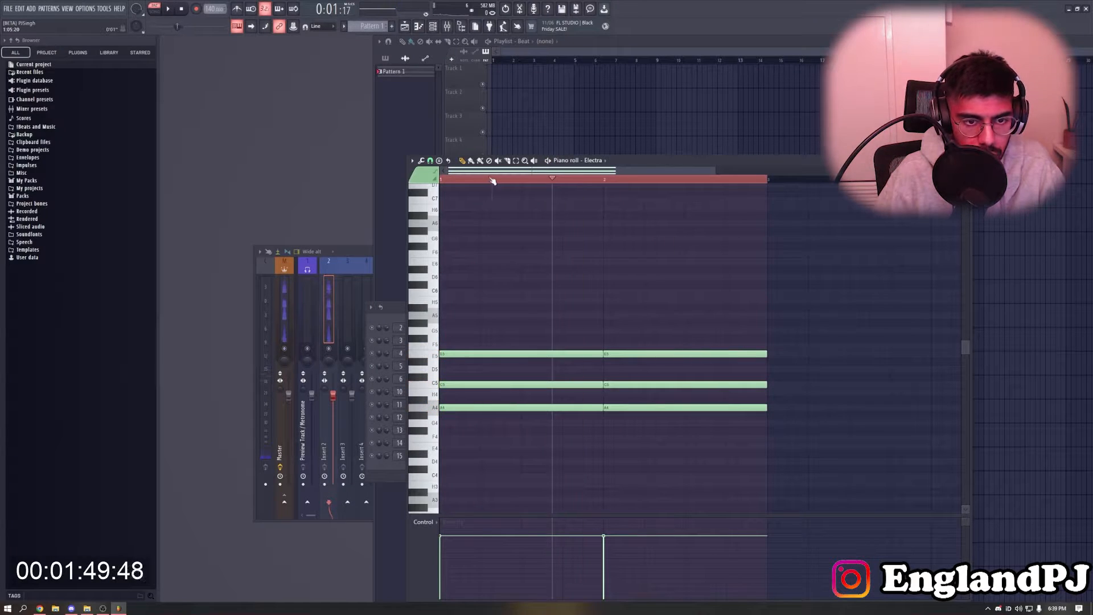
# Set the project tempo to 154 BPM and play the pattern
pyautogui.moveTo(210, 9); pyautogui.dragTo(211, 2)
pyautogui.press('space')
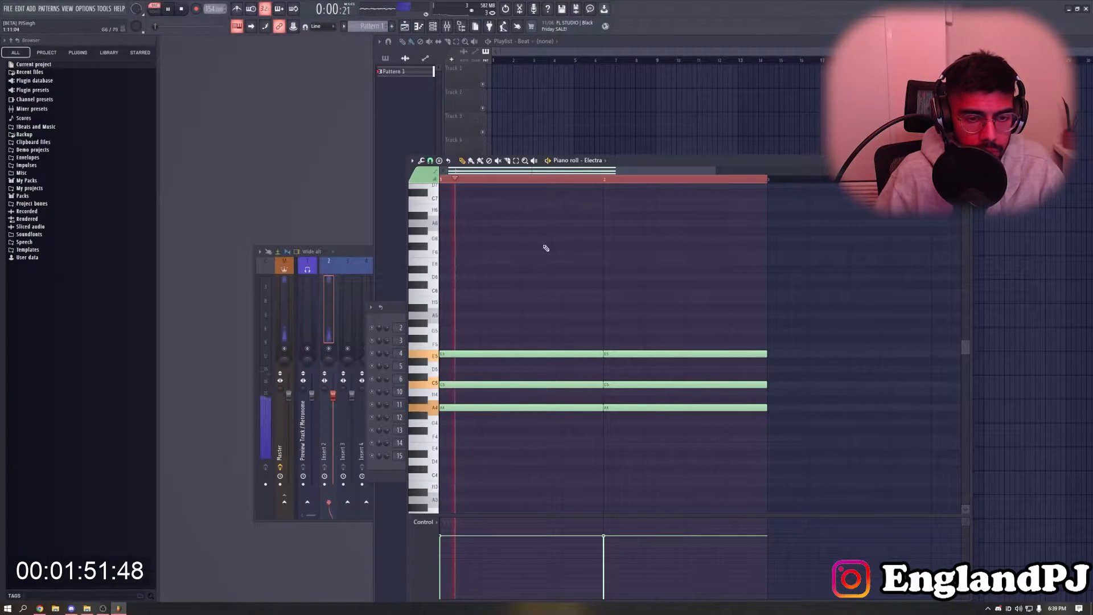
# Duplicate the two existing chords into bars 3 and 4 and play the pattern
pyautogui.scroll(-2, 632, 337)
pyautogui.moveTo(658, 435); pyautogui.dragTo(389, 307)
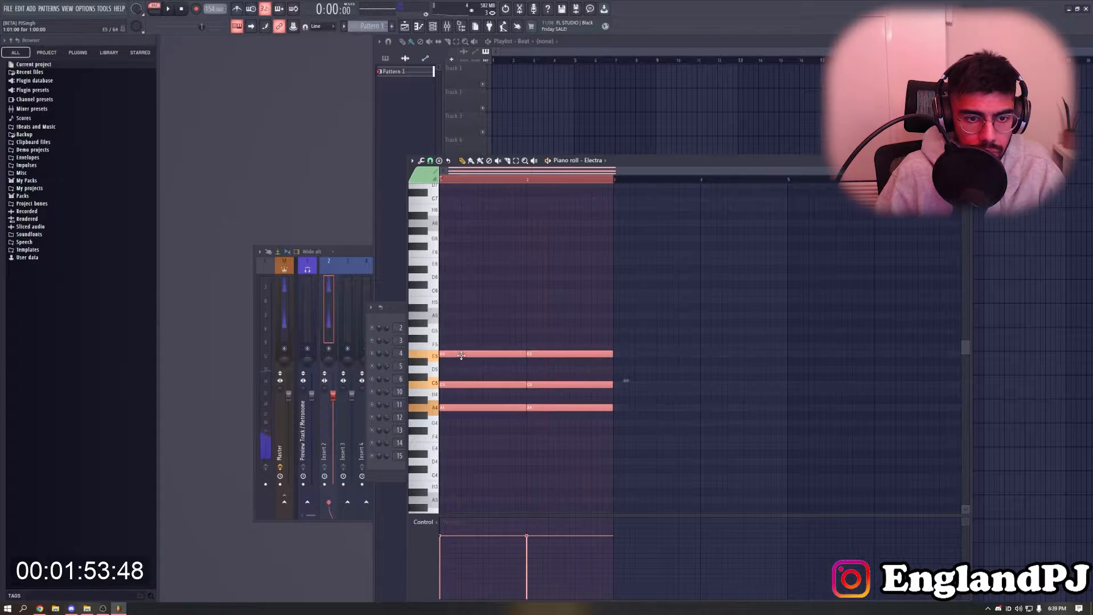
pyautogui.press('space')
pyautogui.moveTo(464, 354); pyautogui.dragTo(639, 364)
pyautogui.click(641, 370)
pyautogui.press('space')
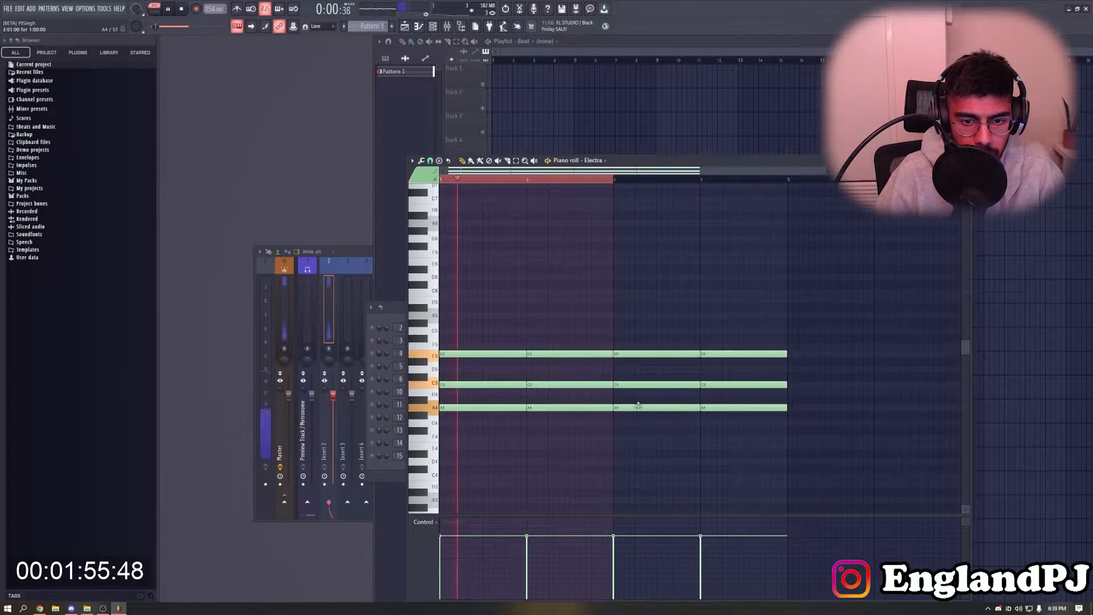
# Change the bar 3 chord to G4, B4 and D5 and play back the four-bar progression
pyautogui.moveTo(637, 408); pyautogui.dragTo(637, 424)
pyautogui.moveTo(626, 384); pyautogui.dragTo(628, 391)
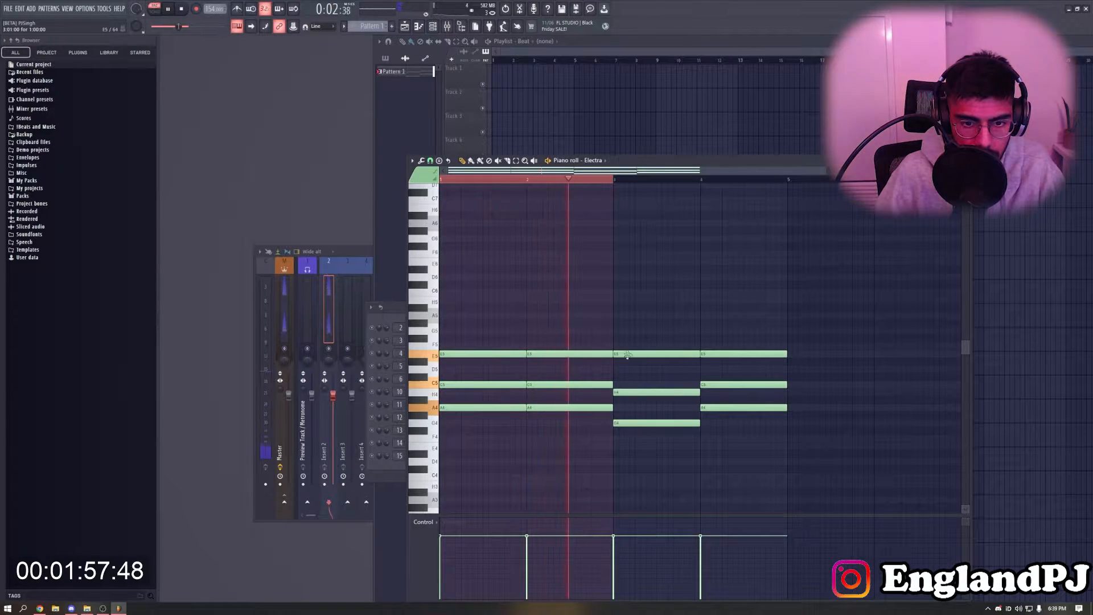
pyautogui.moveTo(628, 354); pyautogui.dragTo(628, 370)
pyautogui.hotkey('ctrl', 'a')
pyautogui.click(646, 329)
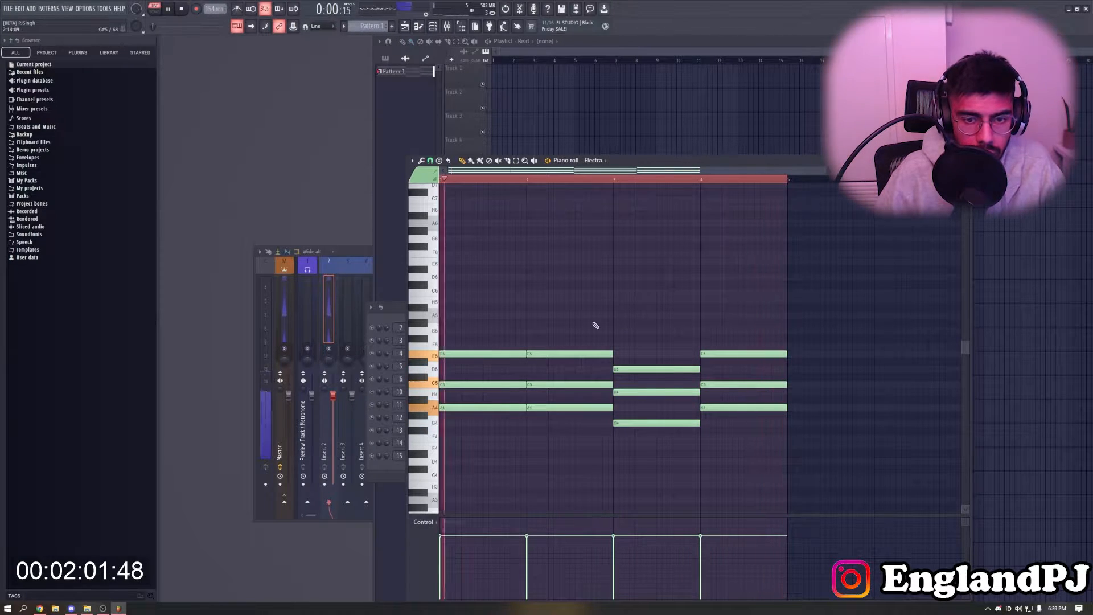
pyautogui.press('space')
# Draw overlapping one-bar melody notes C6, B5, D6 and E6 above the first chord, starting one beat apart
pyautogui.scroll(2, 473, 351)
pyautogui.scroll(3, 473, 352)
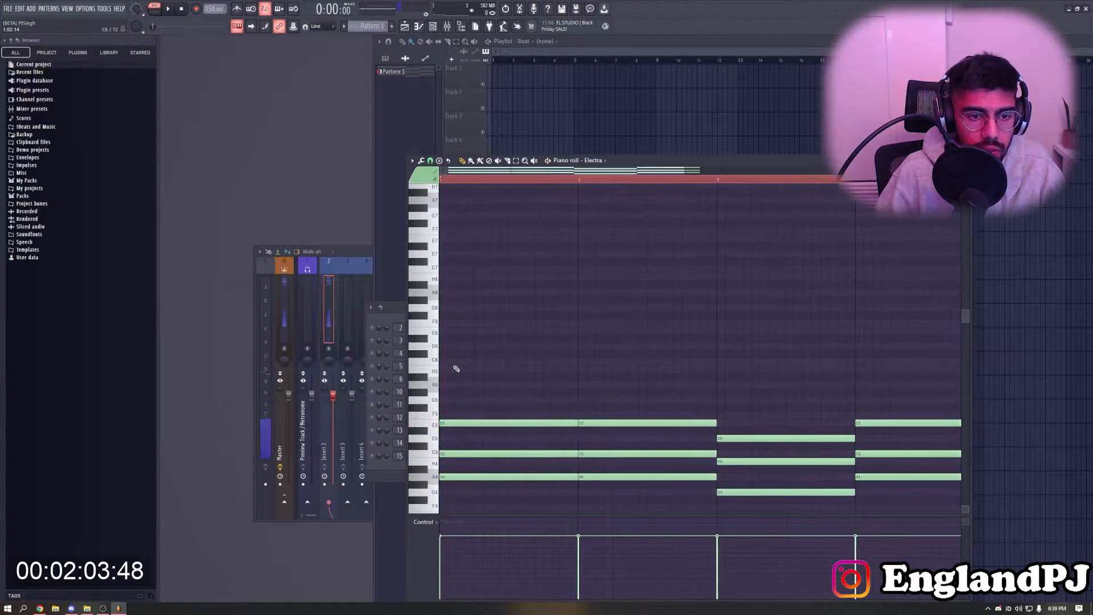
pyautogui.click(470, 360)
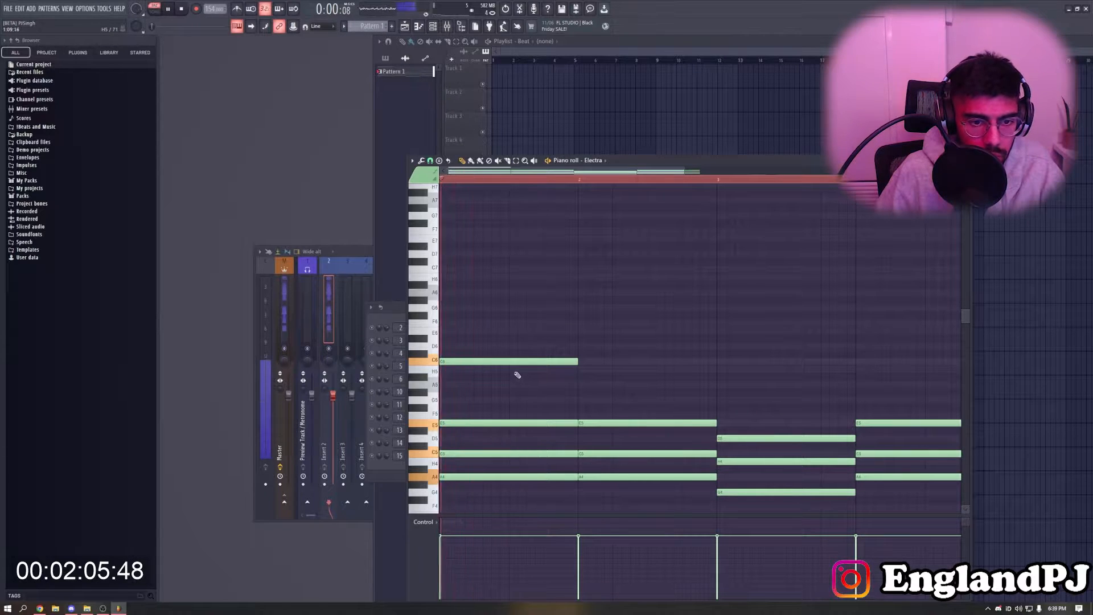
pyautogui.click(476, 369)
pyautogui.click(511, 346)
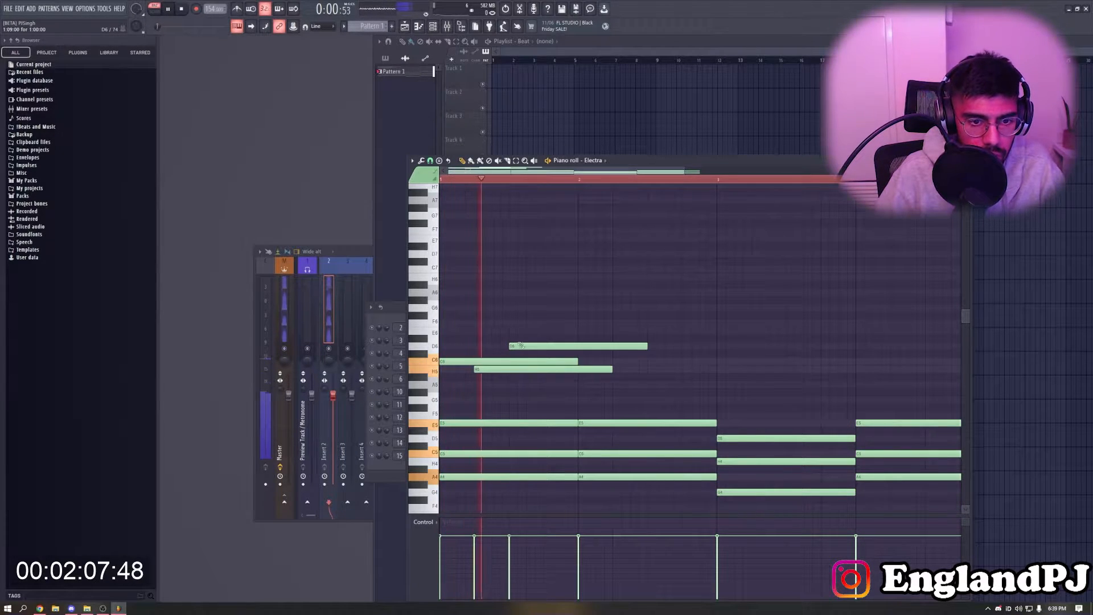
pyautogui.click(546, 330)
# Duplicate the four melody notes through bars 2 to 4 and raise the bar 4 chord's top note to F5
pyautogui.moveTo(619, 377); pyautogui.dragTo(547, 324)
pyautogui.moveTo(557, 369); pyautogui.dragTo(515, 324)
pyautogui.scroll(-1, 698, 384)
pyautogui.moveTo(624, 369); pyautogui.dragTo(818, 369)
pyautogui.keyDown('ctrl'); pyautogui.click(818, 393); pyautogui.keyUp('ctrl')
pyautogui.moveTo(776, 422); pyautogui.dragTo(775, 413)
# Trim the overhanging melody notes to the end of bar 4 and select the whole upper melody
pyautogui.moveTo(851, 370); pyautogui.dragTo(827, 369)
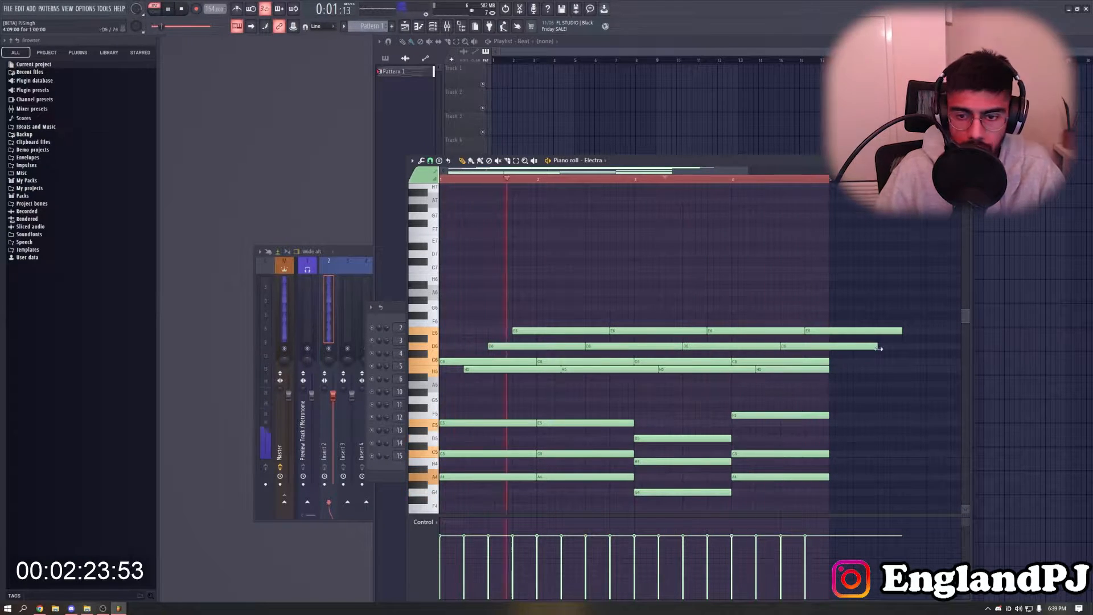
pyautogui.moveTo(875, 346); pyautogui.dragTo(827, 346)
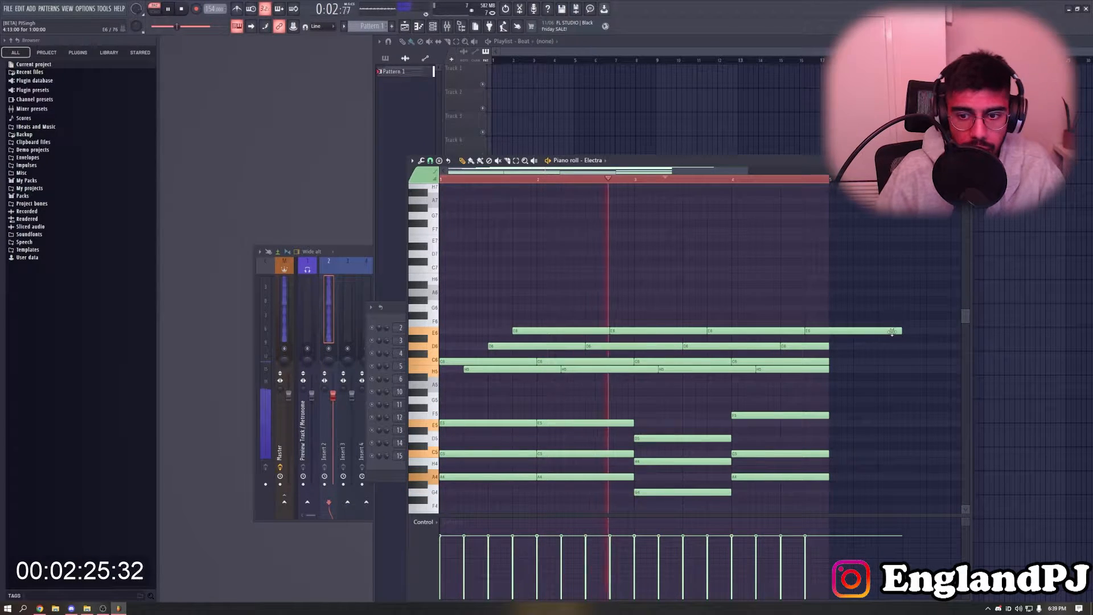
pyautogui.moveTo(898, 332); pyautogui.dragTo(829, 332)
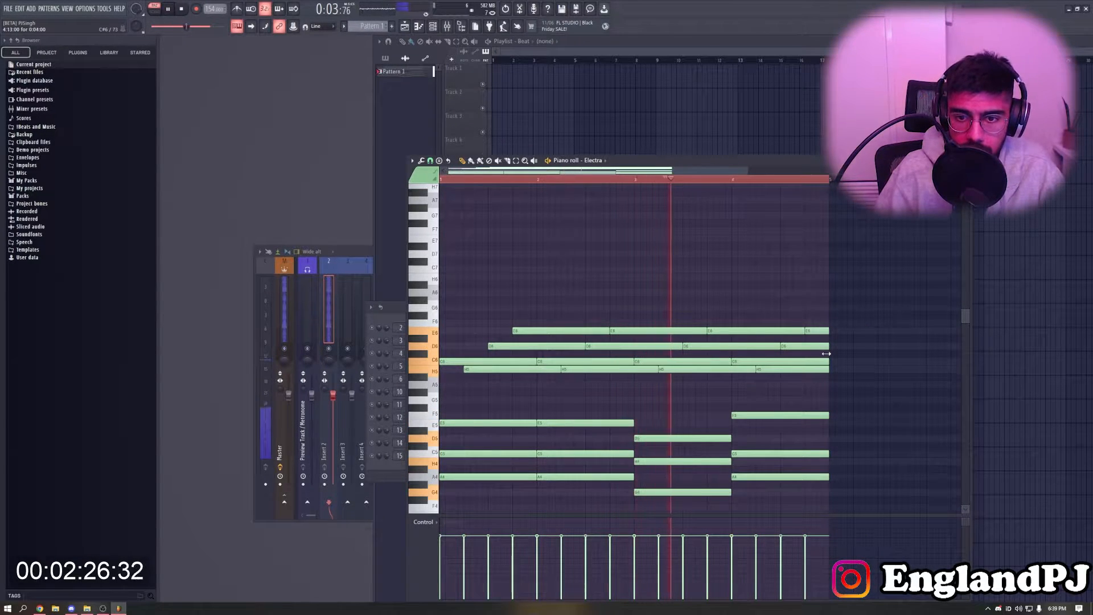
pyautogui.moveTo(835, 381); pyautogui.dragTo(387, 295)
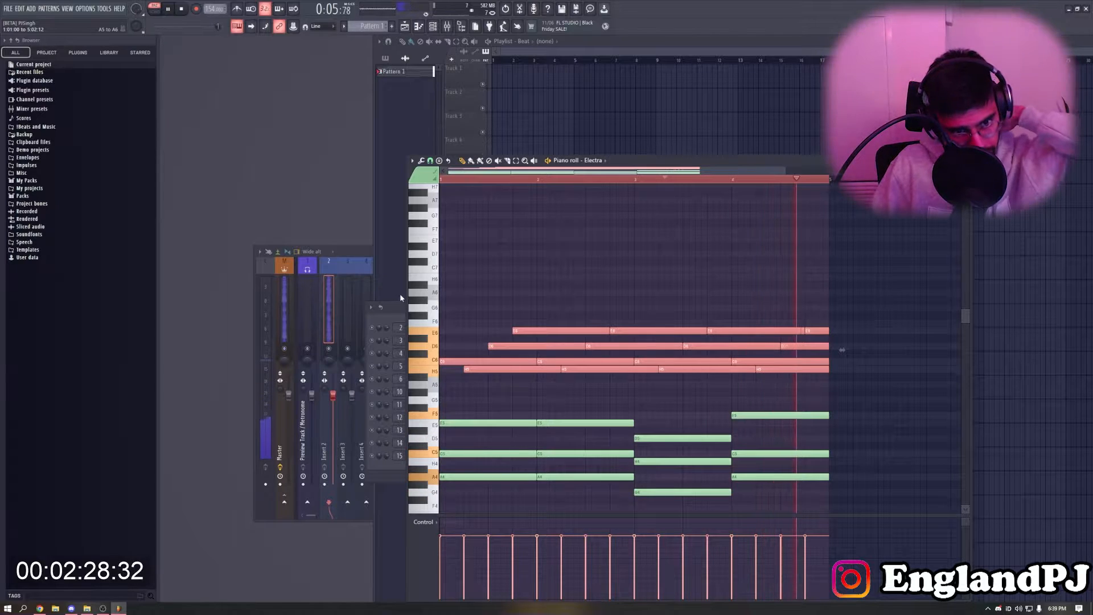
# Load Fruity parametric EQ 2 in the first effect slot of mixer Insert 2
pyautogui.click(319, 294)
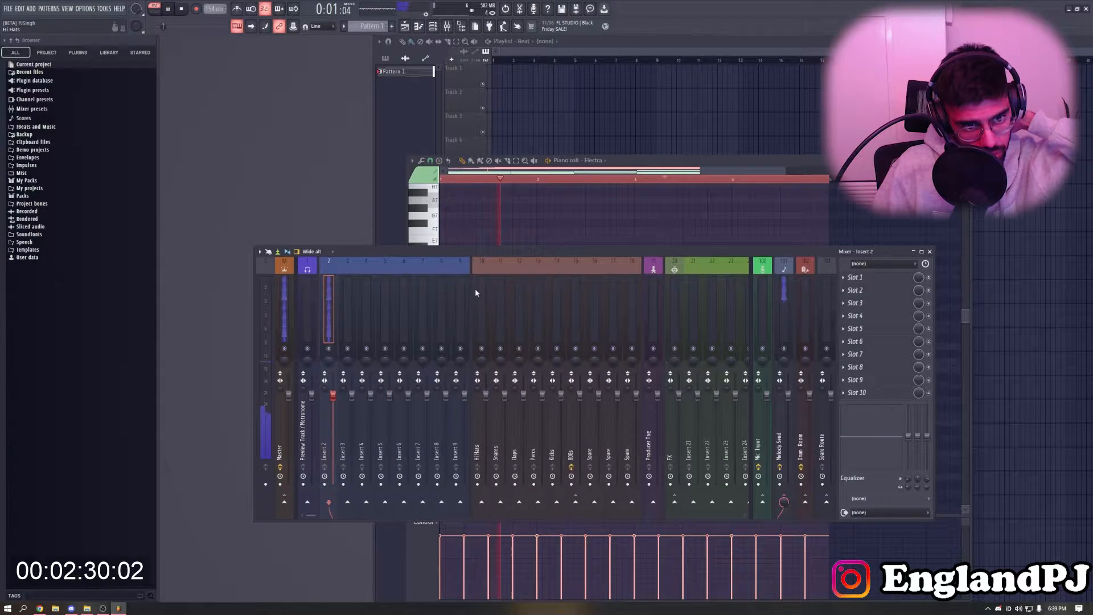
pyautogui.click(855, 279)
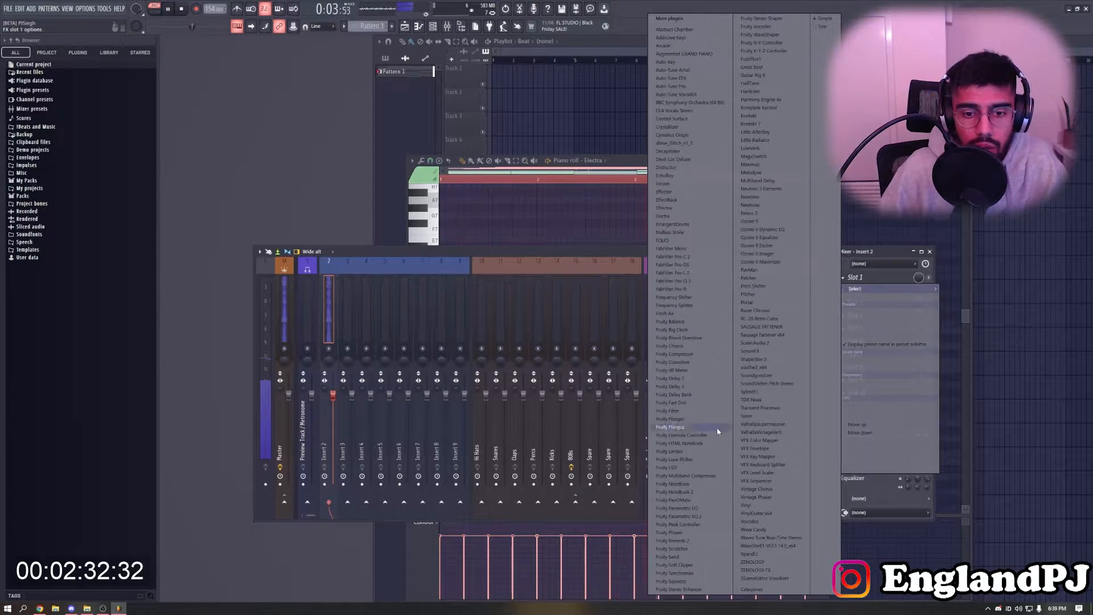
pyautogui.click(716, 517)
# Roll off the highs by lowering EQ band 7 to about -18 dB near 1850 Hz and adjusting band 6
pyautogui.moveTo(389, 218); pyautogui.dragTo(395, 272)
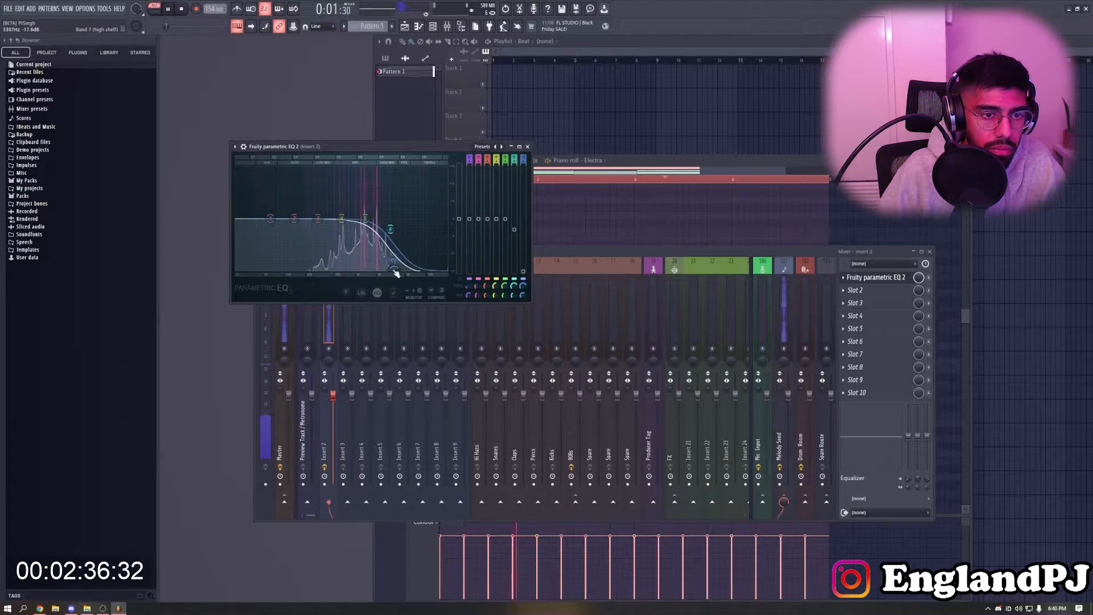
pyautogui.moveTo(390, 230); pyautogui.dragTo(377, 222)
pyautogui.moveTo(395, 271); pyautogui.dragTo(377, 271)
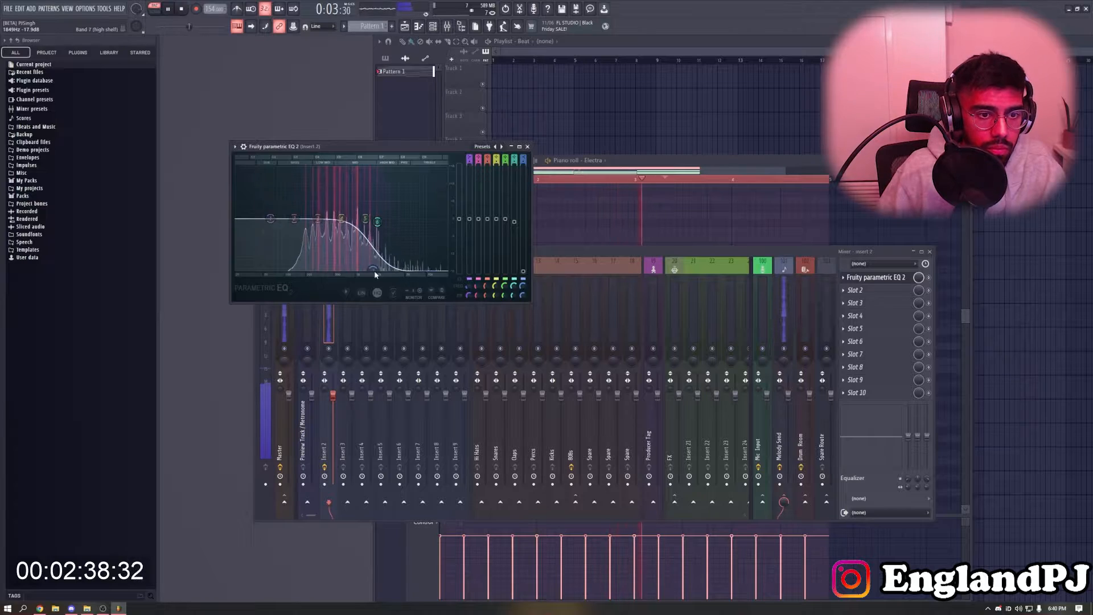
pyautogui.click(528, 147)
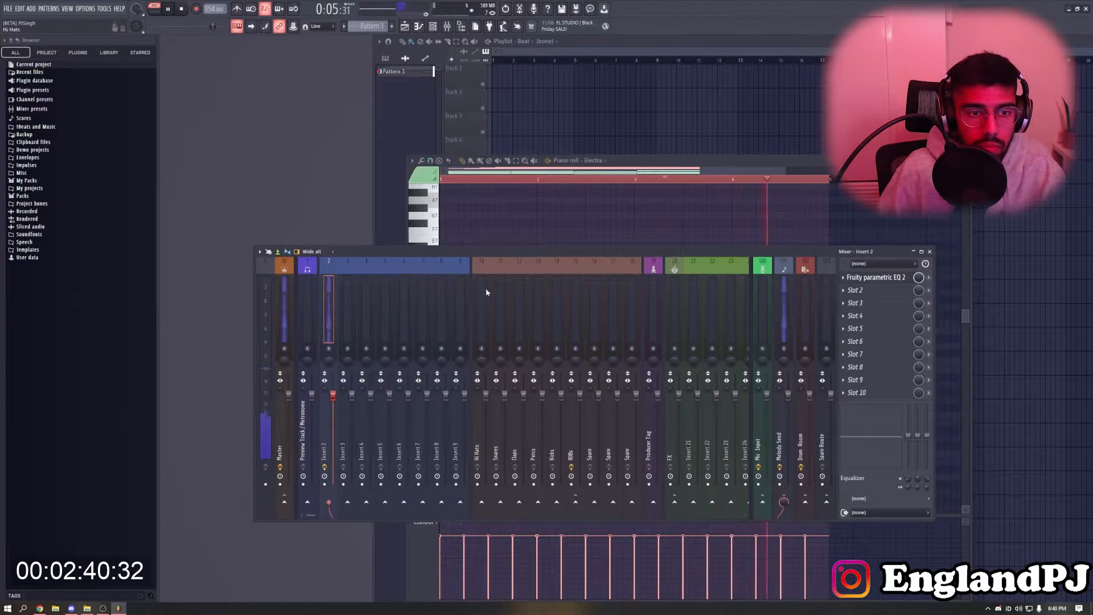
# Close the piano roll and paste the upper melody notes into the Melody #2 channel
pyautogui.click(965, 160)
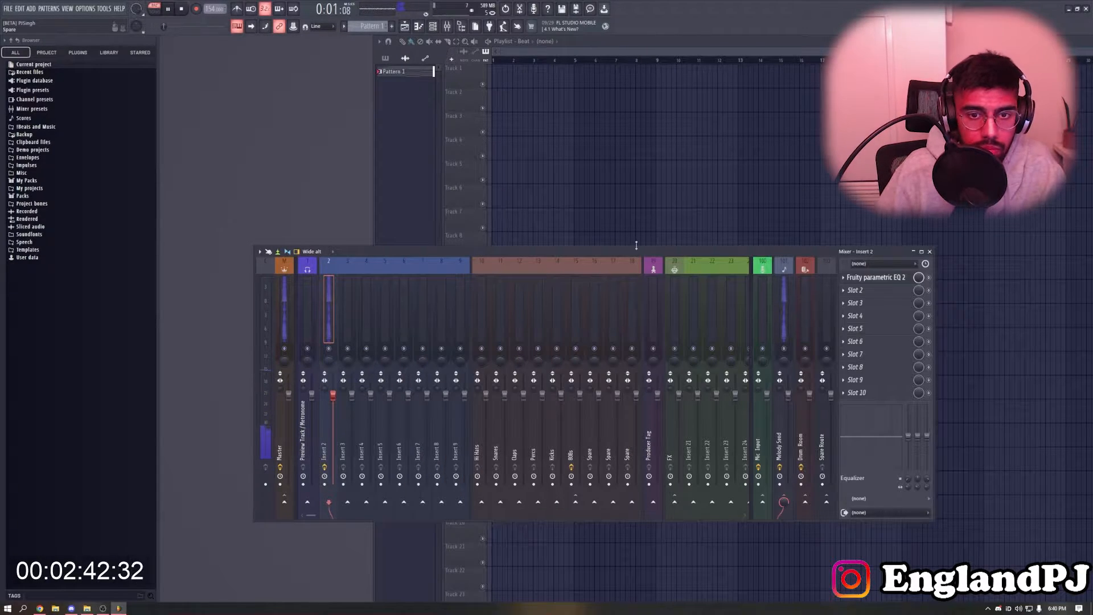
pyautogui.click(432, 27)
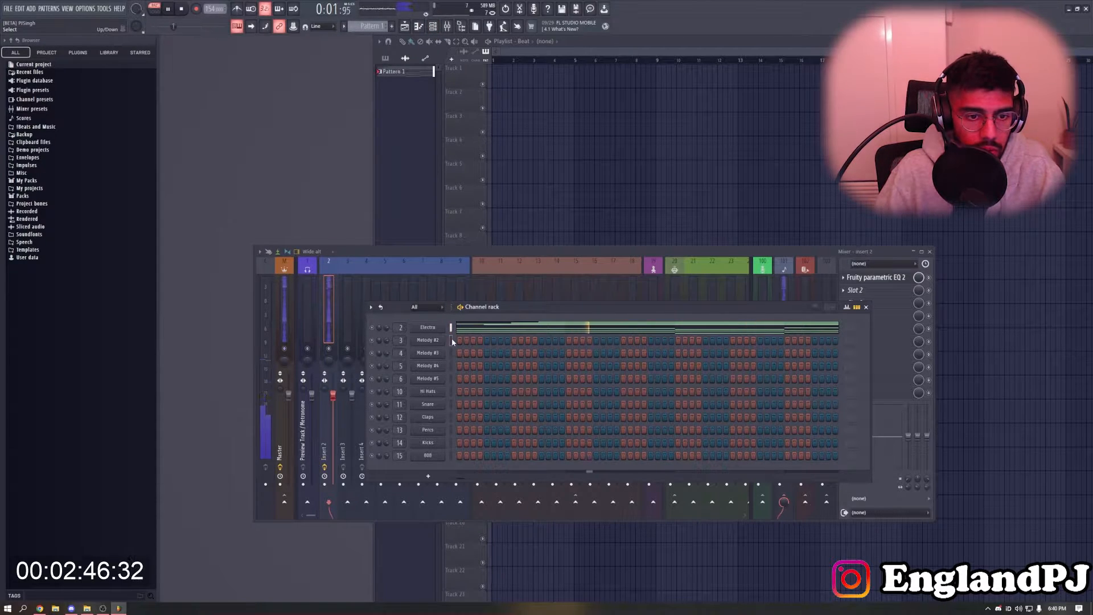
pyautogui.click(452, 340)
pyautogui.hotkey('ctrl', 'v')
# Replace the Melody #2 instrument with Electra and move its plugin window aside
pyautogui.rightClick(423, 342)
pyautogui.moveTo(487, 415)
pyautogui.click(558, 235)
pyautogui.moveTo(338, 198); pyautogui.dragTo(693, 48)
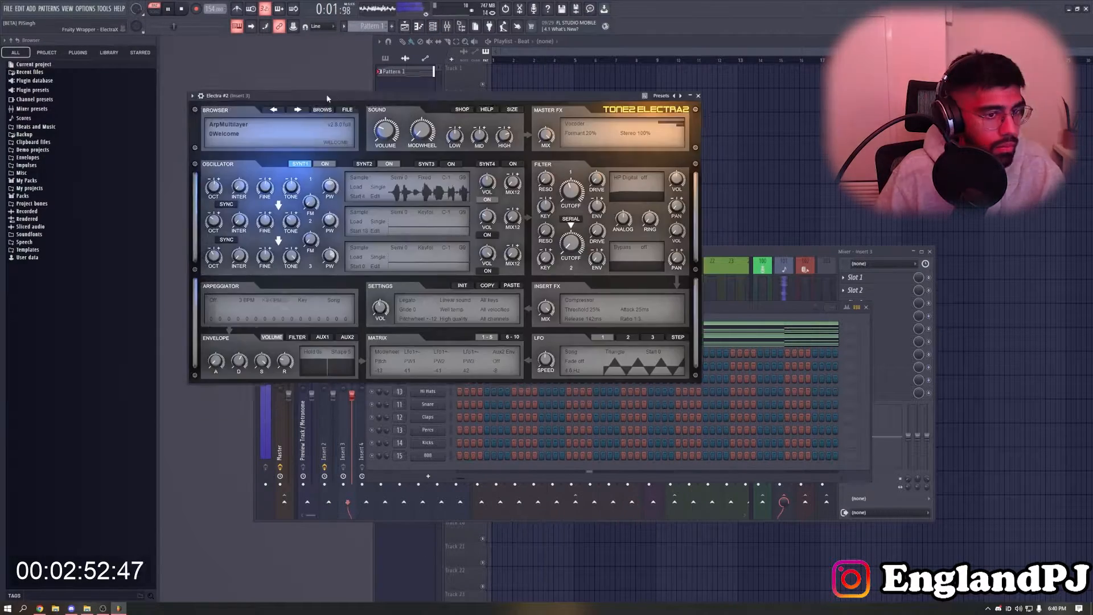
# Try presets on the second Electra, ending on ARP Pluckzilla AM from the Ave Mcree - Tarentino ArpM bank
pyautogui.click(285, 119)
pyautogui.click(292, 160)
pyautogui.click(287, 129)
pyautogui.click(307, 188)
pyautogui.click(446, 27)
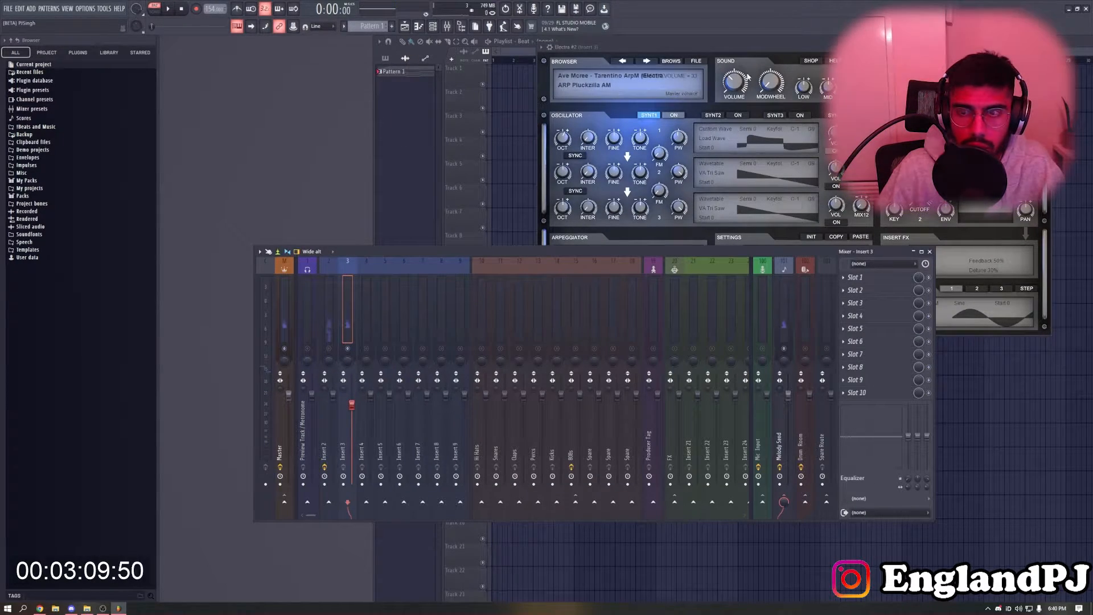
# Load the Pluck - Mighty Morphing preset from the Ave Mcree - Trippie Sounds XP bank on the second Electra
pyautogui.click(588, 81)
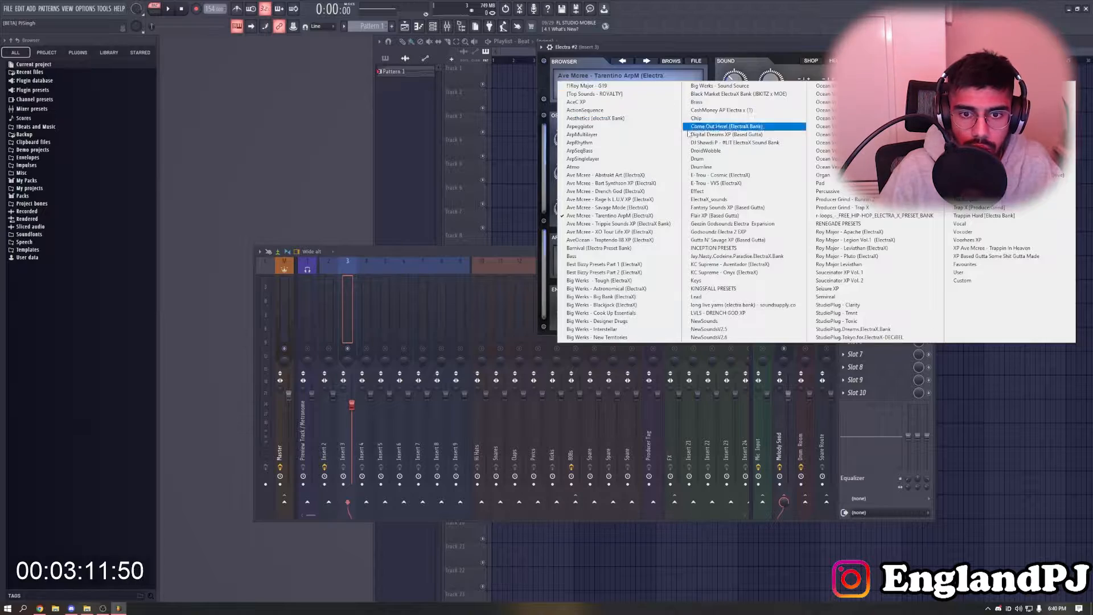
pyautogui.click(604, 76)
pyautogui.click(599, 88)
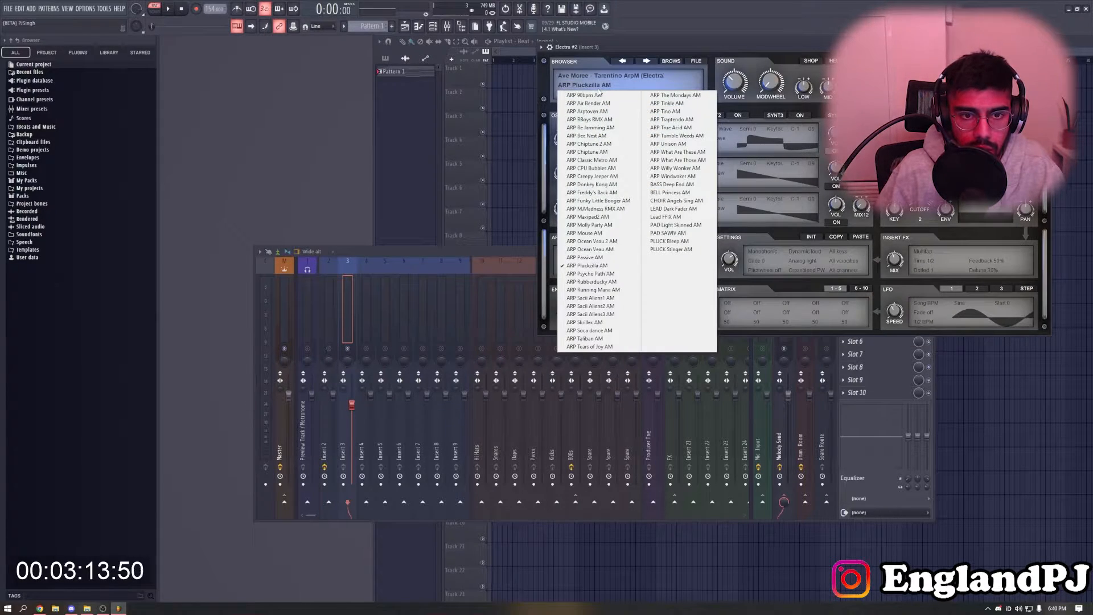
pyautogui.click(599, 89)
pyautogui.click(600, 79)
pyautogui.click(605, 159)
pyautogui.click(598, 88)
pyautogui.click(604, 228)
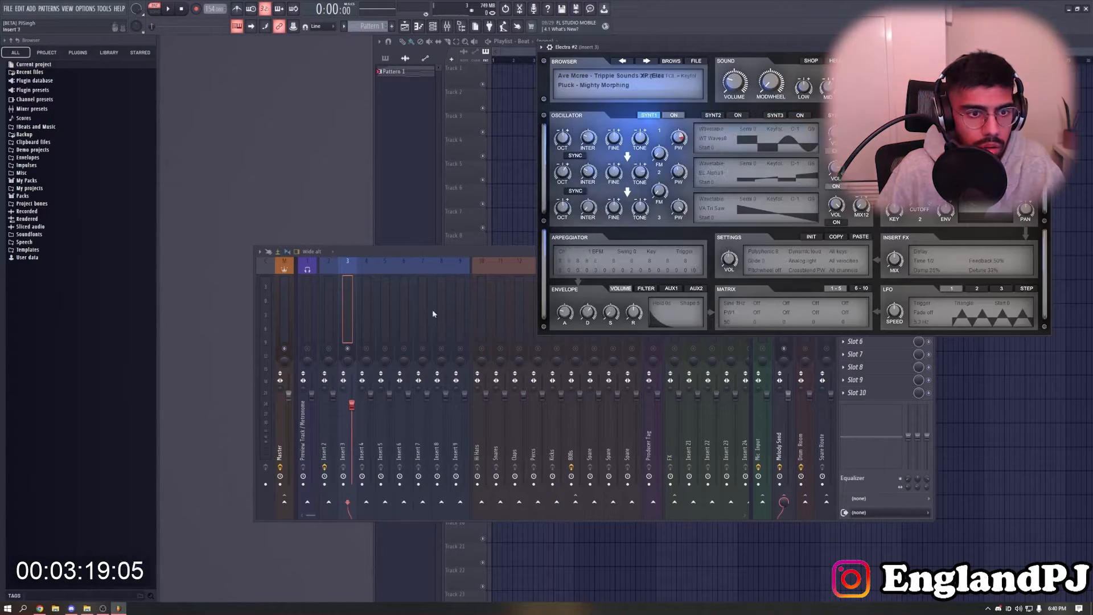
# Close the second Electra's plugin window, open its piano roll and delete all the pasted notes
pyautogui.click(500, 262)
pyautogui.click(348, 296)
pyautogui.click(1046, 47)
pyautogui.press('F6')
pyautogui.click(476, 344)
pyautogui.hotkey('ctrl', 'a')
pyautogui.press('Delete')
# Draw a descending Electra #2 melody from the start of bar 1: C6, B5, A5, E5, F5 and E5
pyautogui.click(449, 362)
pyautogui.press('space')
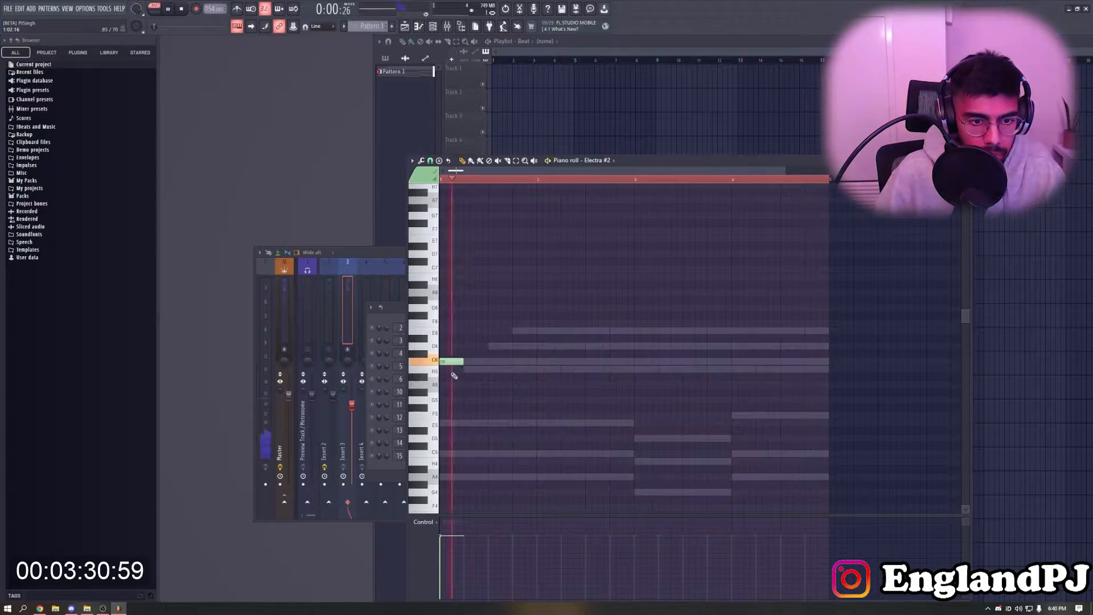
pyautogui.press('space')
pyautogui.press('space')
pyautogui.click(464, 370)
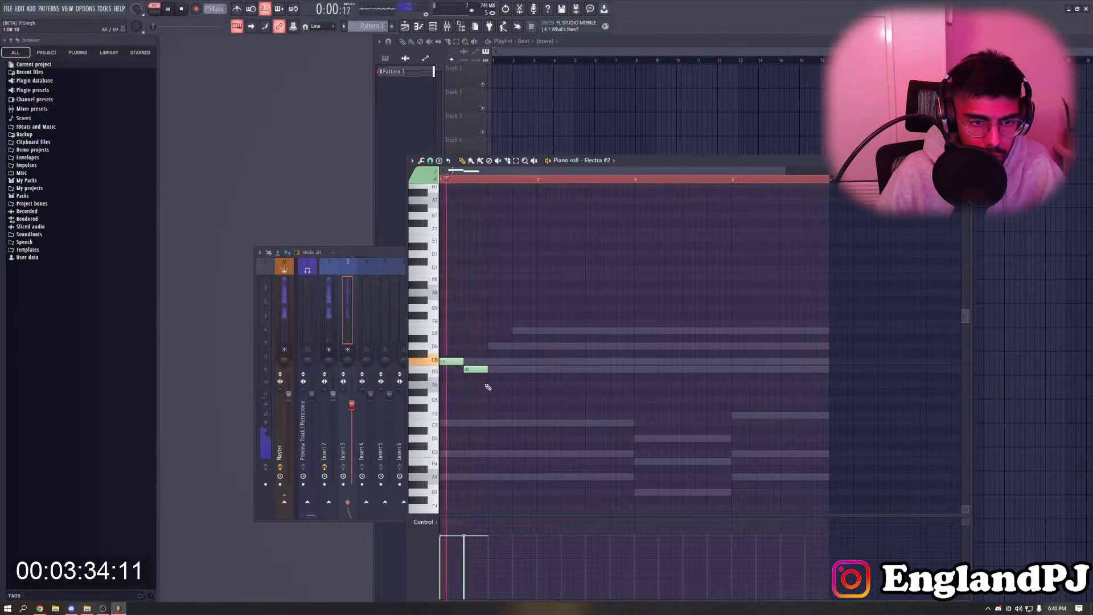
pyautogui.click(490, 384)
pyautogui.click(516, 423)
pyautogui.click(541, 415)
pyautogui.click(569, 423)
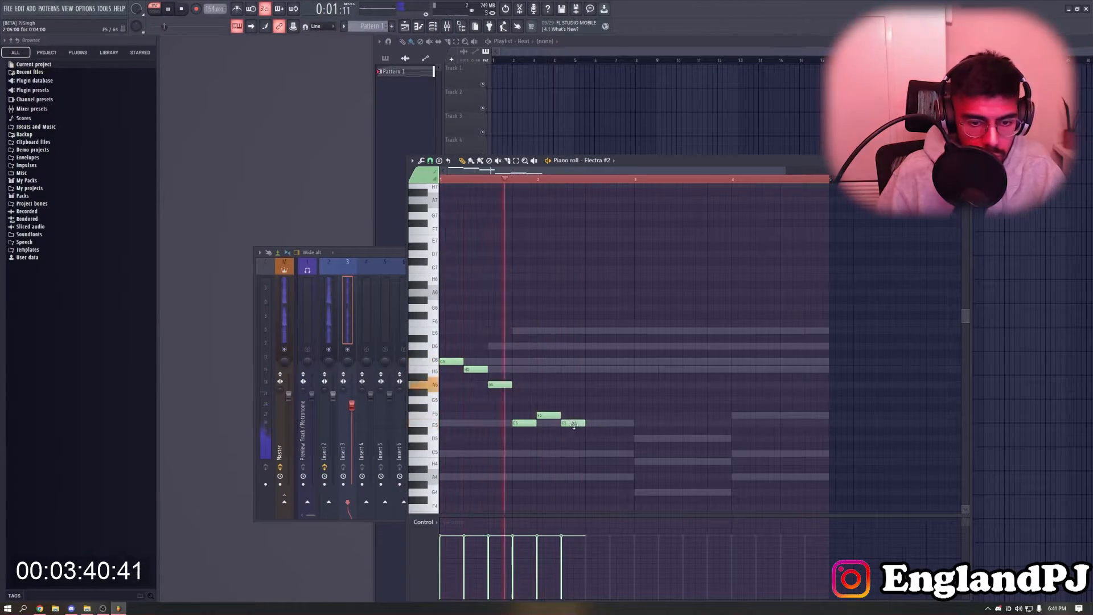
# Shift the last E5 slightly earlier and complete bar 2 with C6, B5, A5 and F5 notes
pyautogui.moveTo(573, 426); pyautogui.dragTo(562, 425)
pyautogui.click(563, 362)
pyautogui.click(576, 370)
pyautogui.click(588, 385)
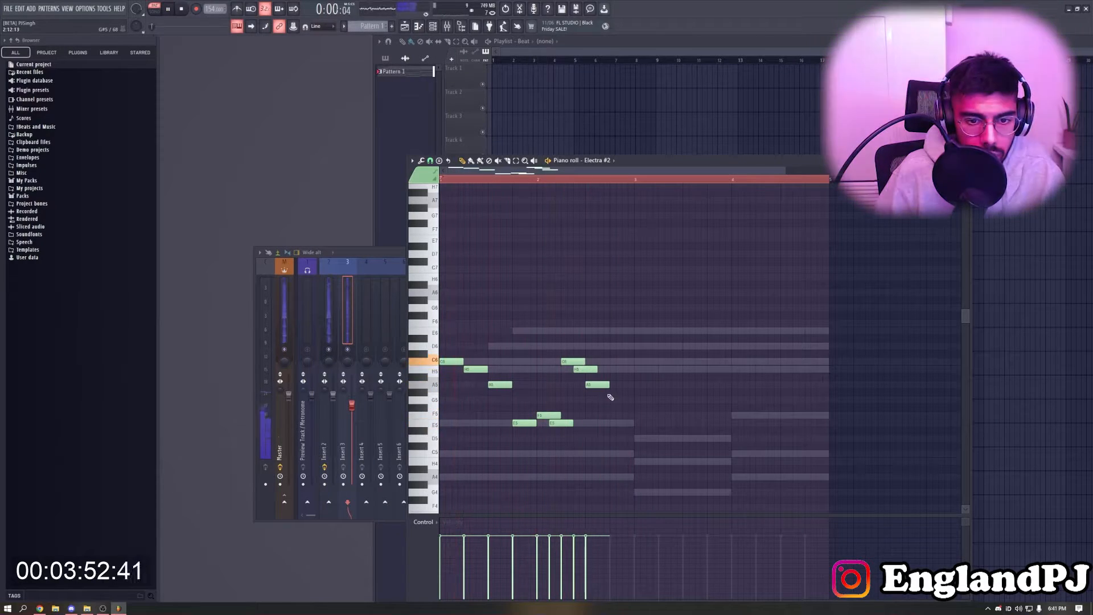
pyautogui.click(615, 415)
# Duplicate the two-bar Electra #2 phrase into bars 3 and 4, then clear the note selection
pyautogui.hotkey('ctrl', 'b')
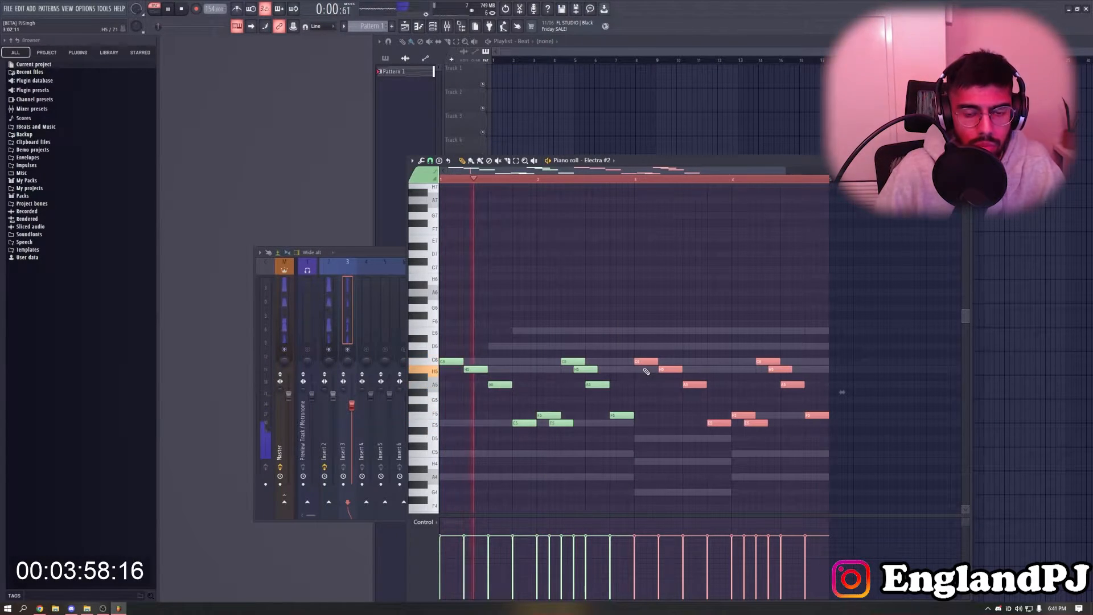
pyautogui.hotkey('ctrl', 'a')
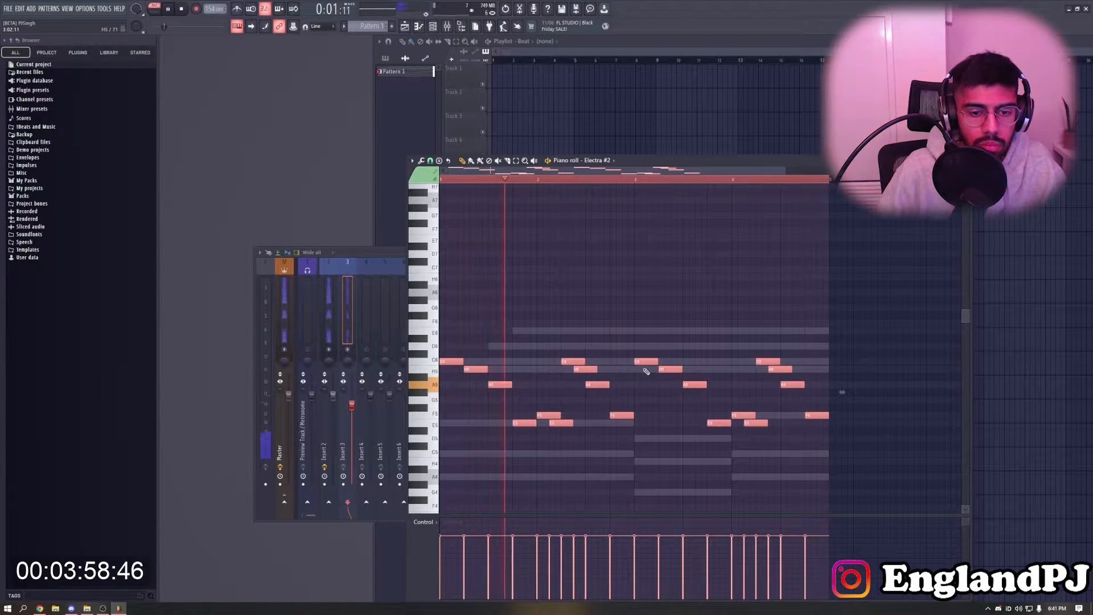
pyautogui.hotkey('ctrl', 'd')
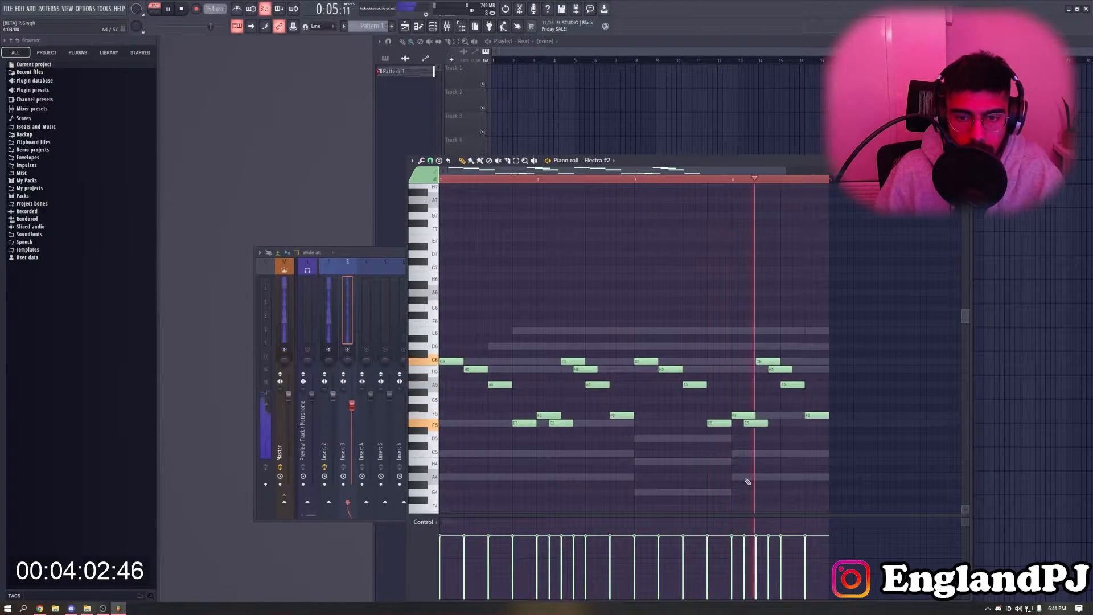
# Add ValhallaVintageVerb to the second effect slot of mixer Insert 2 with its mix at 15.6%
pyautogui.press('F7')
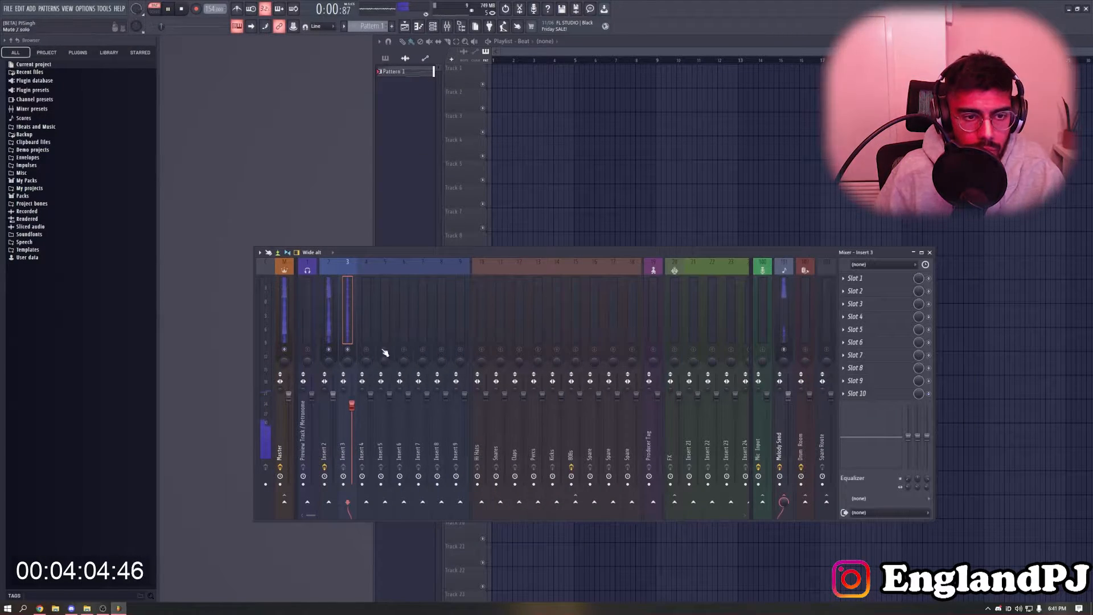
pyautogui.press('F6')
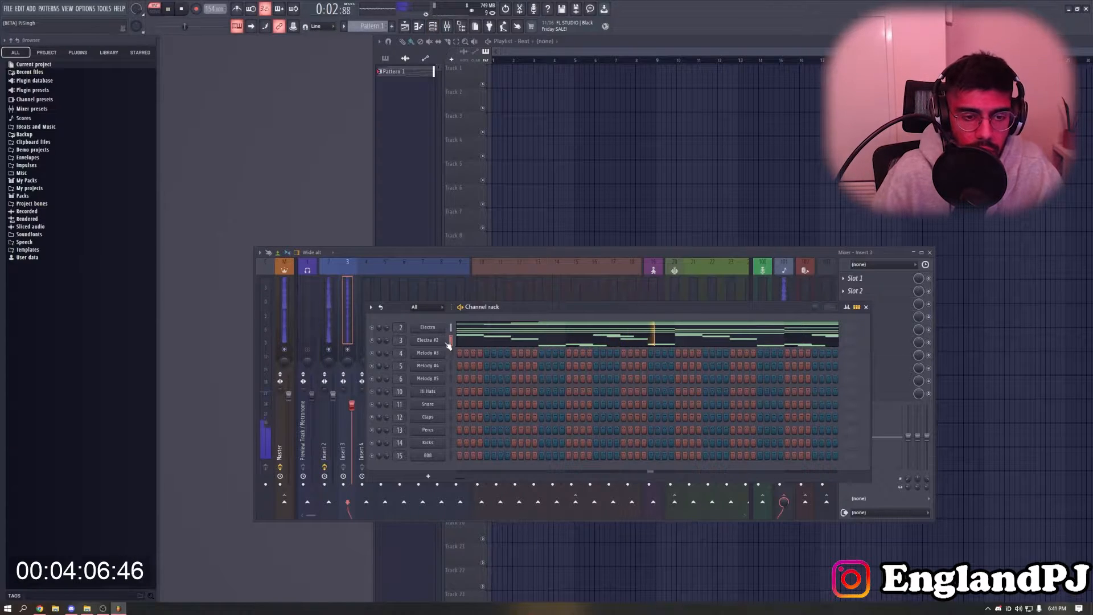
pyautogui.click(427, 340)
pyautogui.click(334, 354)
pyautogui.click(855, 291)
pyautogui.moveTo(854, 302)
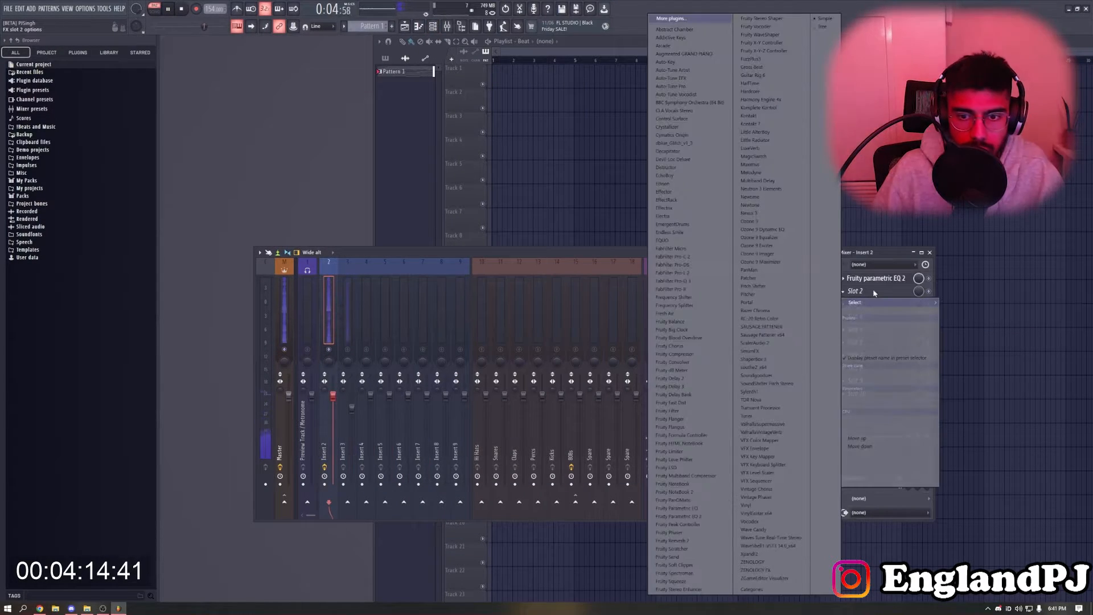
pyautogui.click(762, 432)
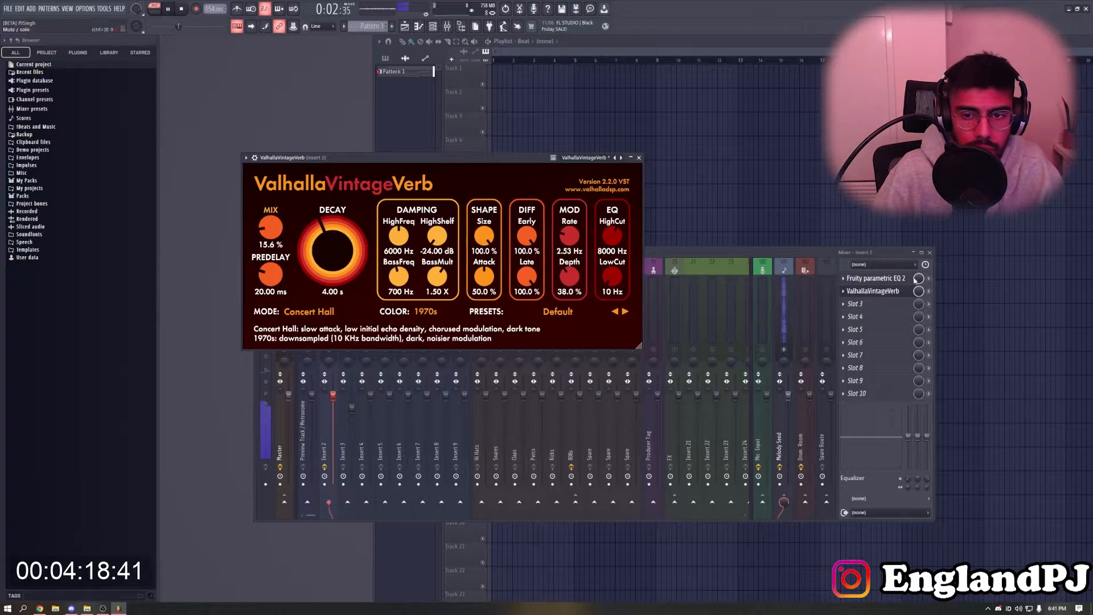
# Insert Fruity Delay 3 ahead of the reverb on Insert 2, using the Ping pong preset with the wet output at 28.3%
pyautogui.click(870, 291)
pyautogui.moveTo(856, 302)
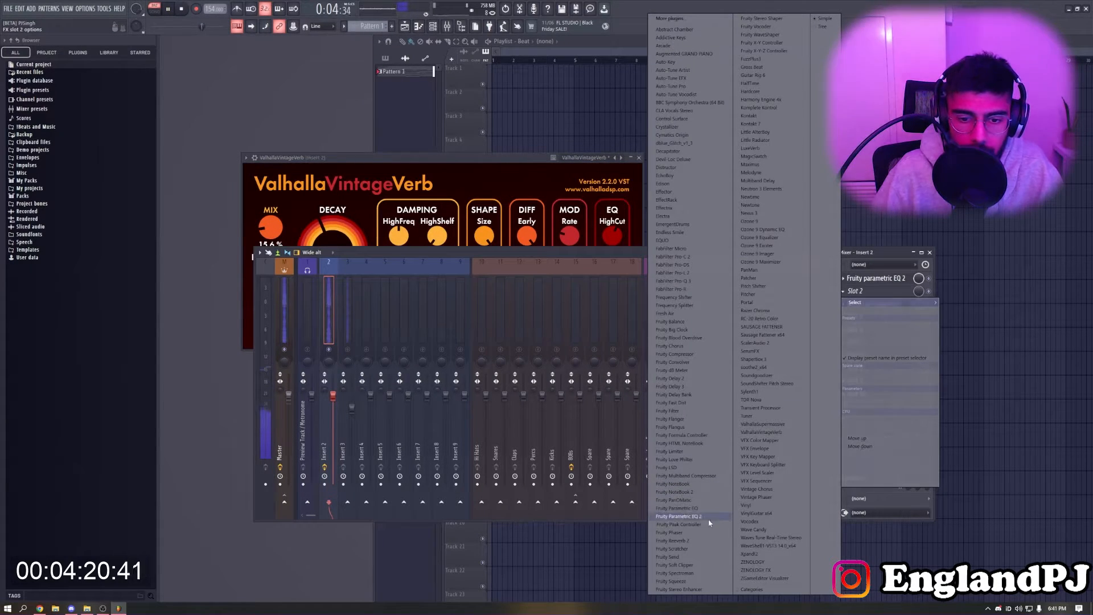
pyautogui.click(697, 386)
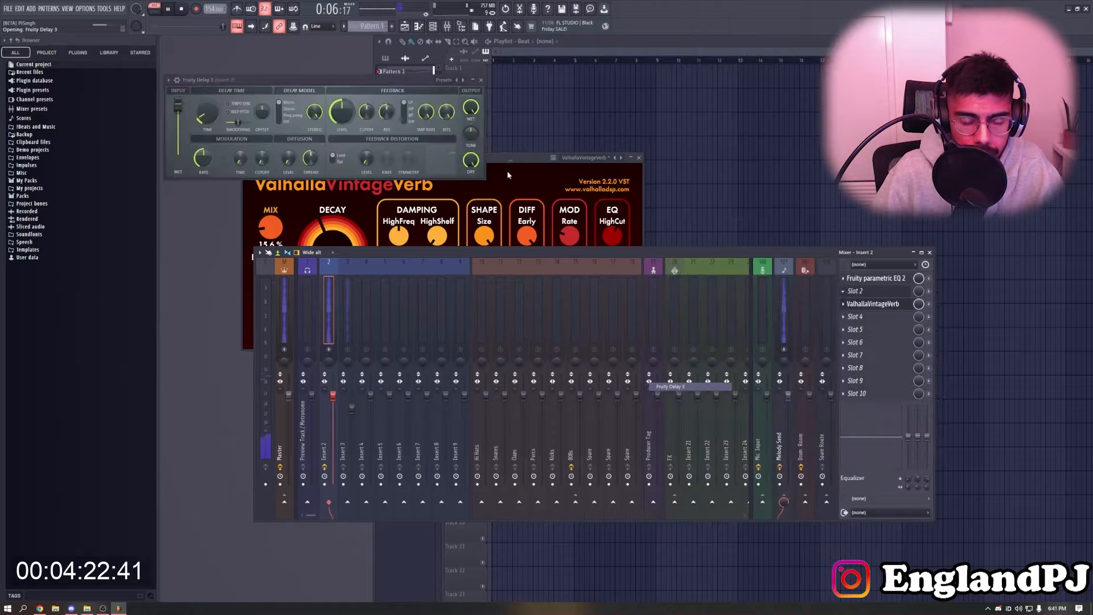
pyautogui.click(444, 80)
pyautogui.click(461, 123)
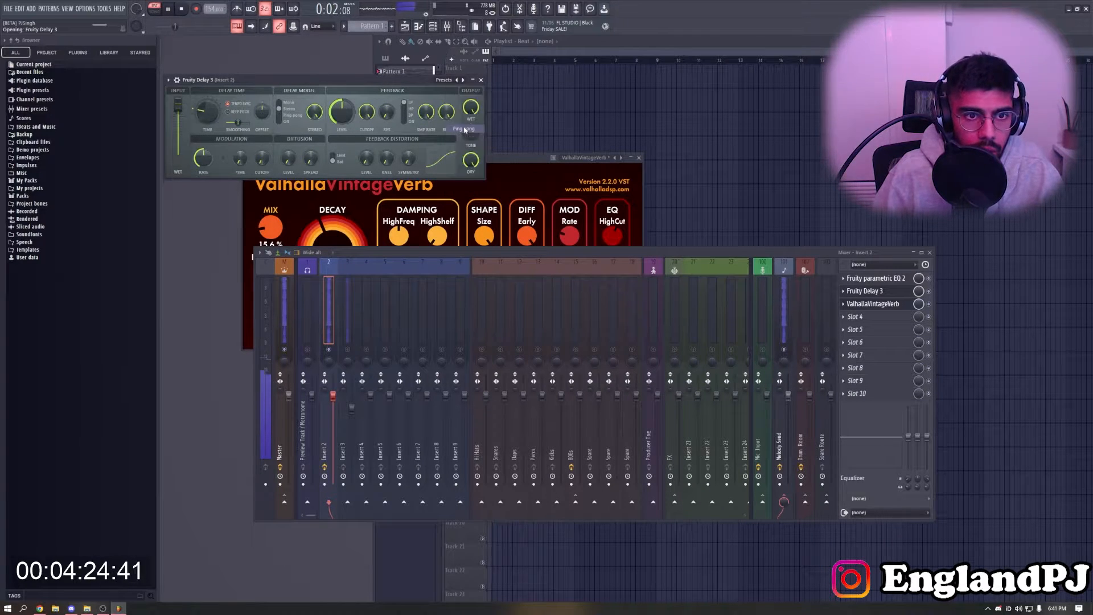
pyautogui.moveTo(471, 108); pyautogui.dragTo(471, 146)
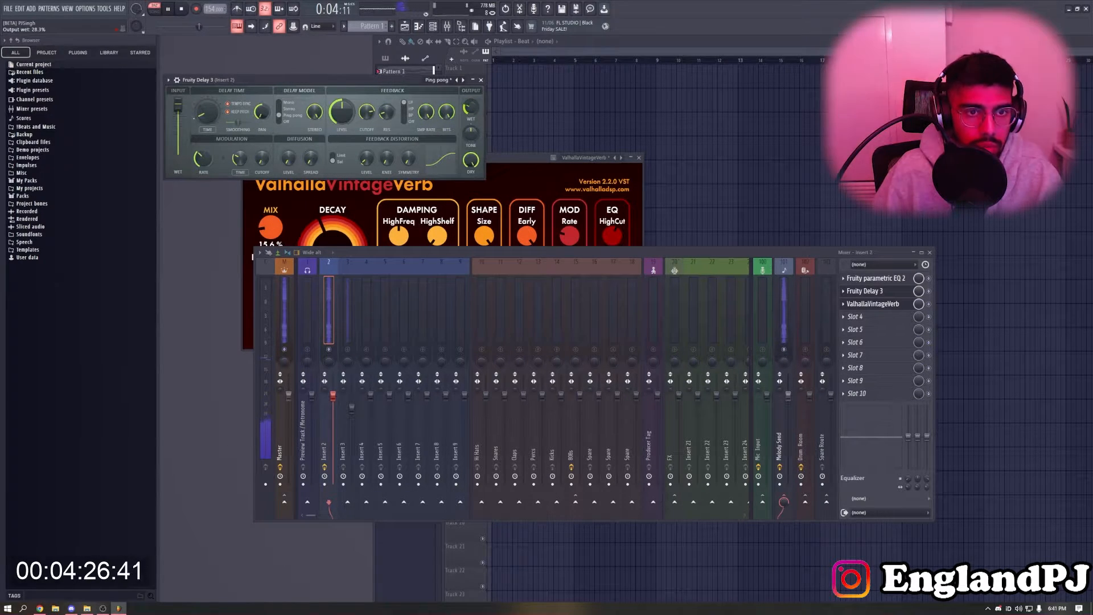
pyautogui.click(481, 80)
pyautogui.click(639, 157)
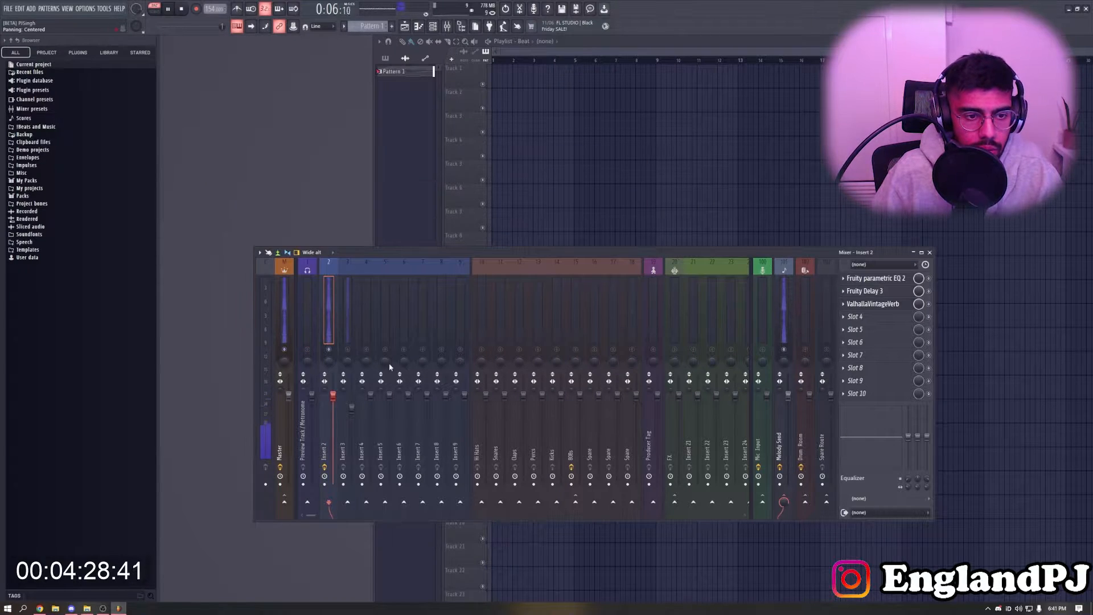
# Lower the Insert 3 fader slightly, bring up the channel rack and stop playback
pyautogui.click(352, 408)
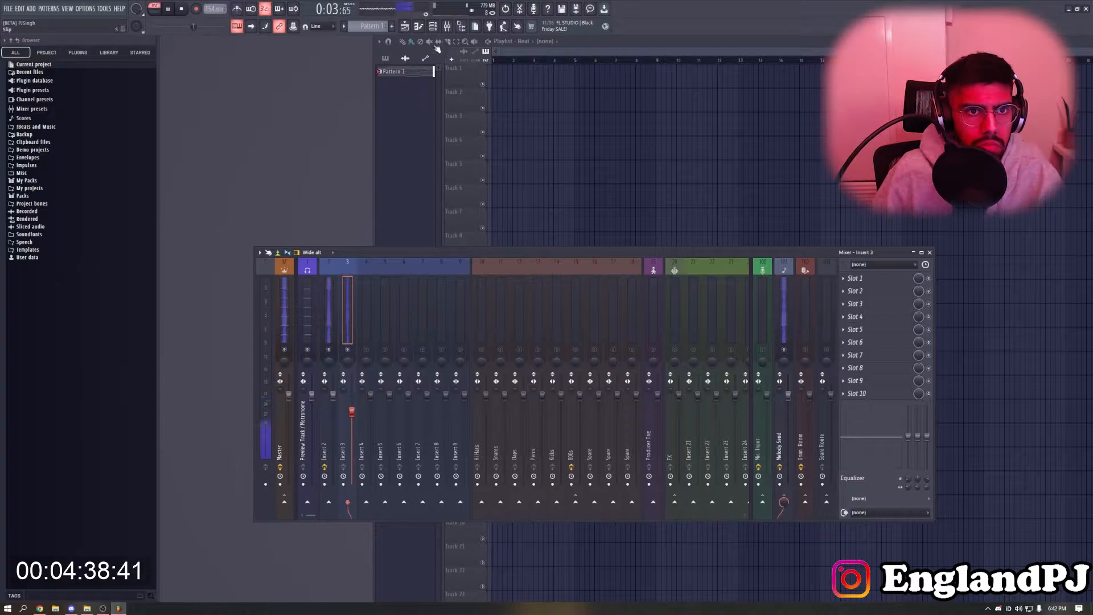
pyautogui.click(404, 120)
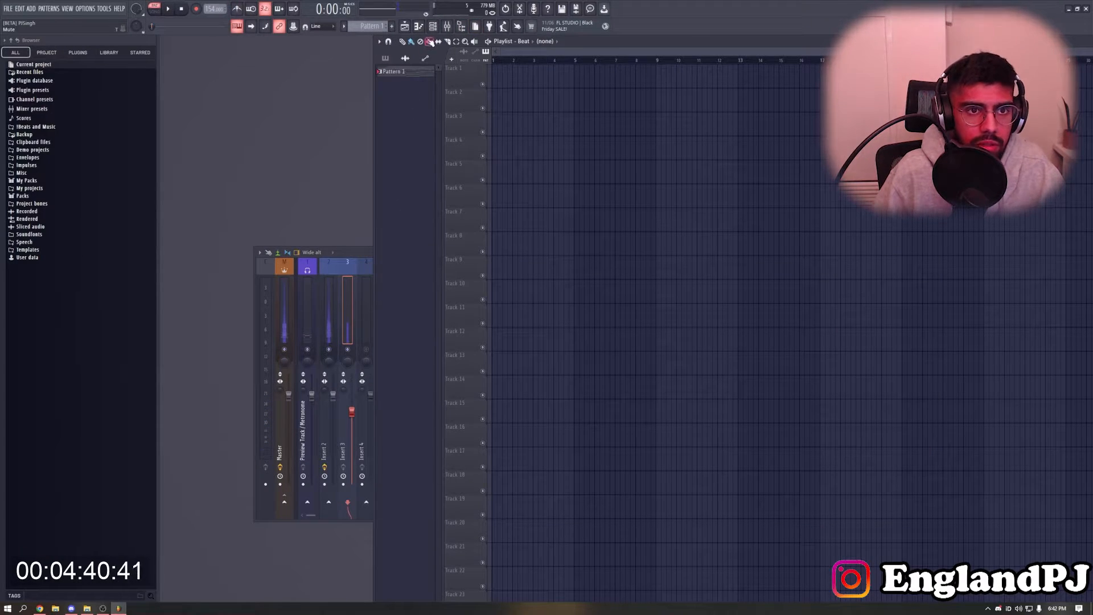
pyautogui.click(433, 26)
pyautogui.press('space')
pyautogui.press('space')
# Replace the Melody #3 channel with reFX Nexus, browse its whistle presets and close the plugin window
pyautogui.rightClick(443, 352)
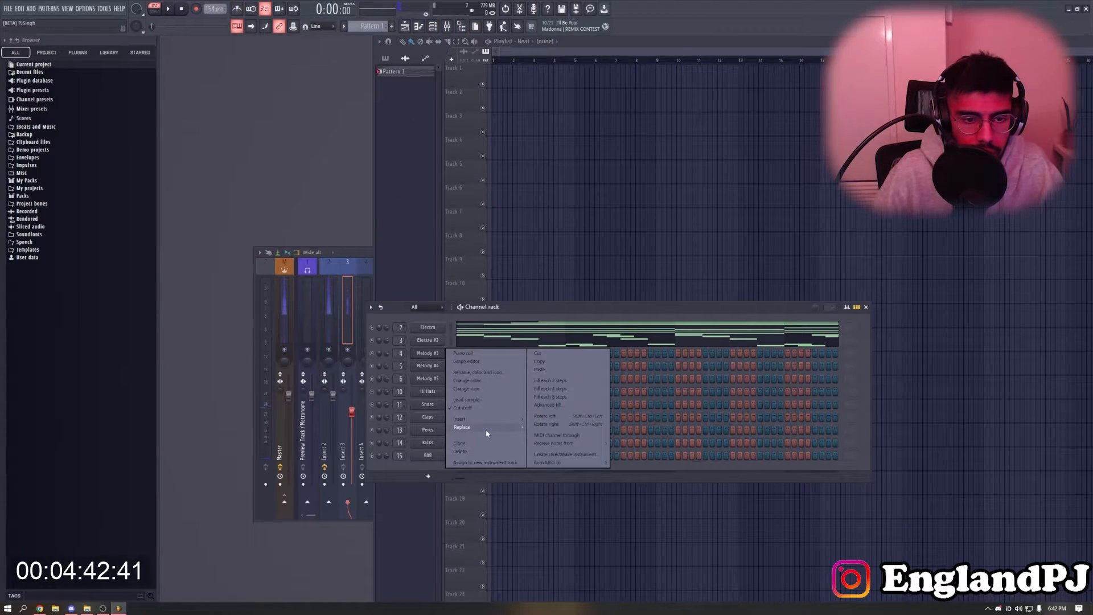
pyautogui.moveTo(487, 434)
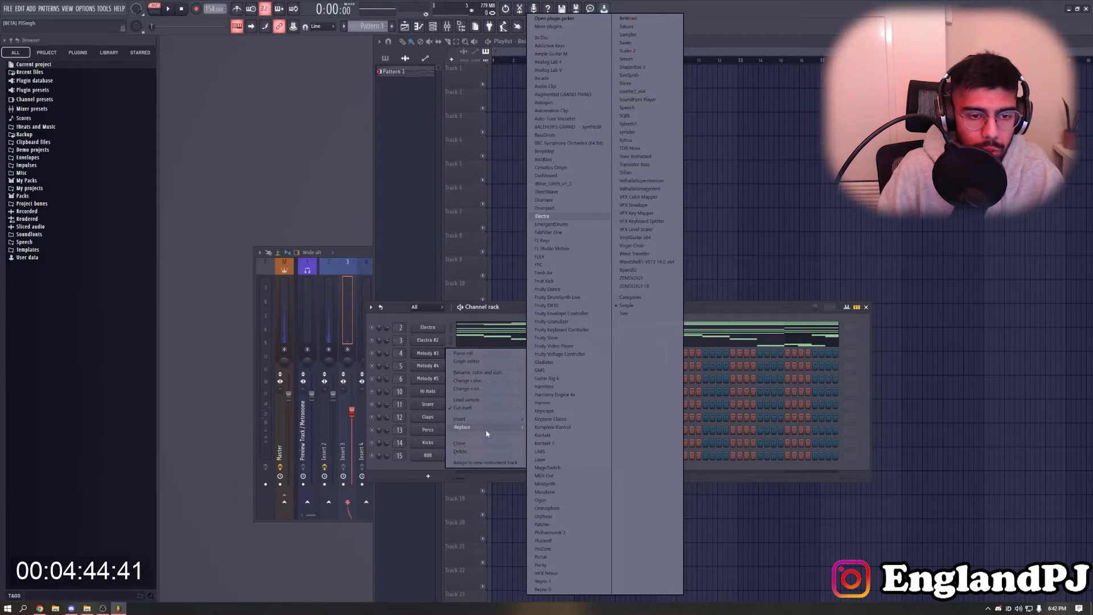
pyautogui.click(547, 573)
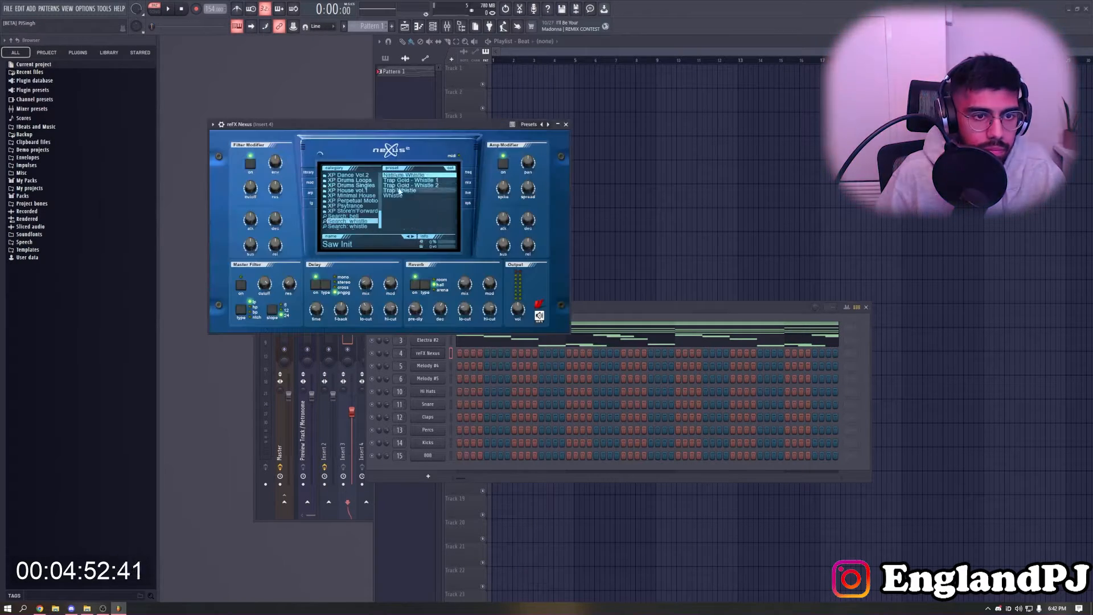
pyautogui.click(566, 124)
# Open the reFX Nexus piano roll and draw a B5 note spanning bars 1 and 2
pyautogui.rightClick(447, 351)
pyautogui.click(462, 355)
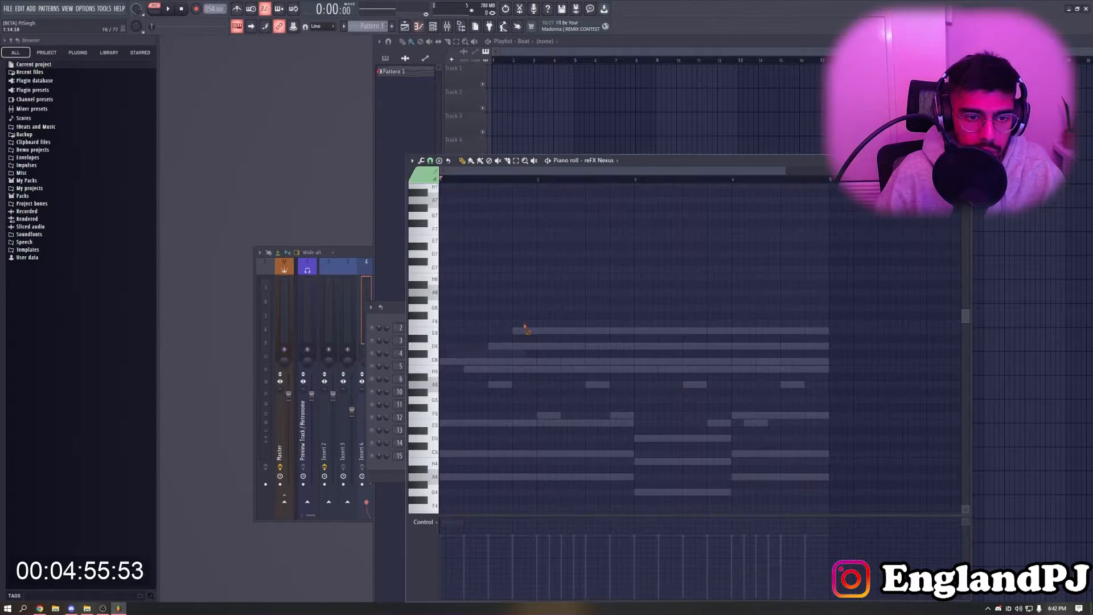
pyautogui.click(354, 326)
pyautogui.click(532, 231)
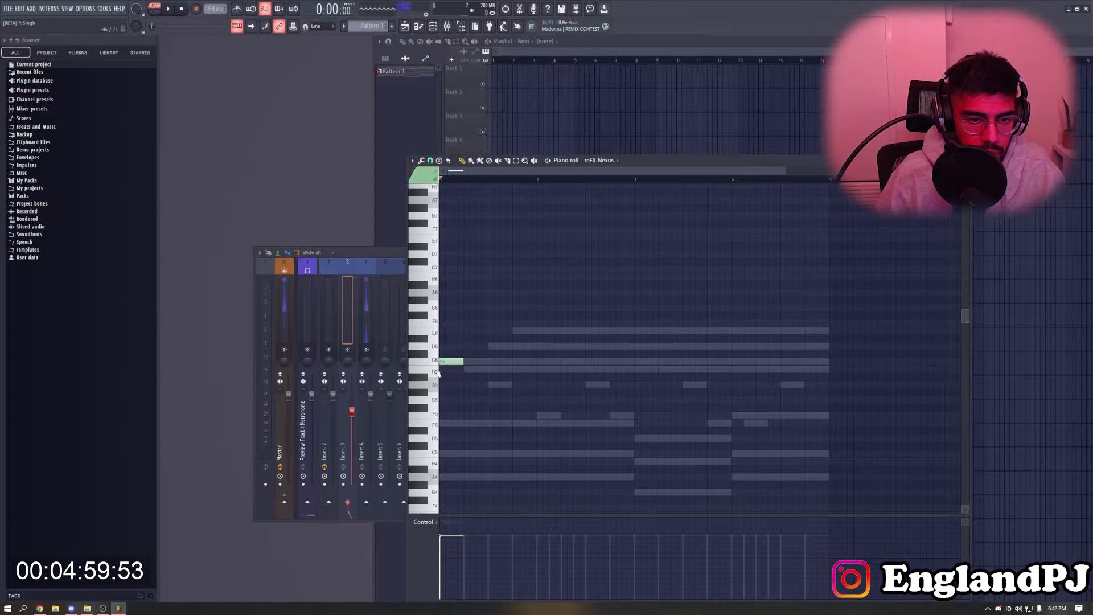
pyautogui.rightClick(448, 338)
pyautogui.moveTo(450, 293); pyautogui.dragTo(450, 279)
pyautogui.hotkey('ctrl', 'Down')
pyautogui.press('space')
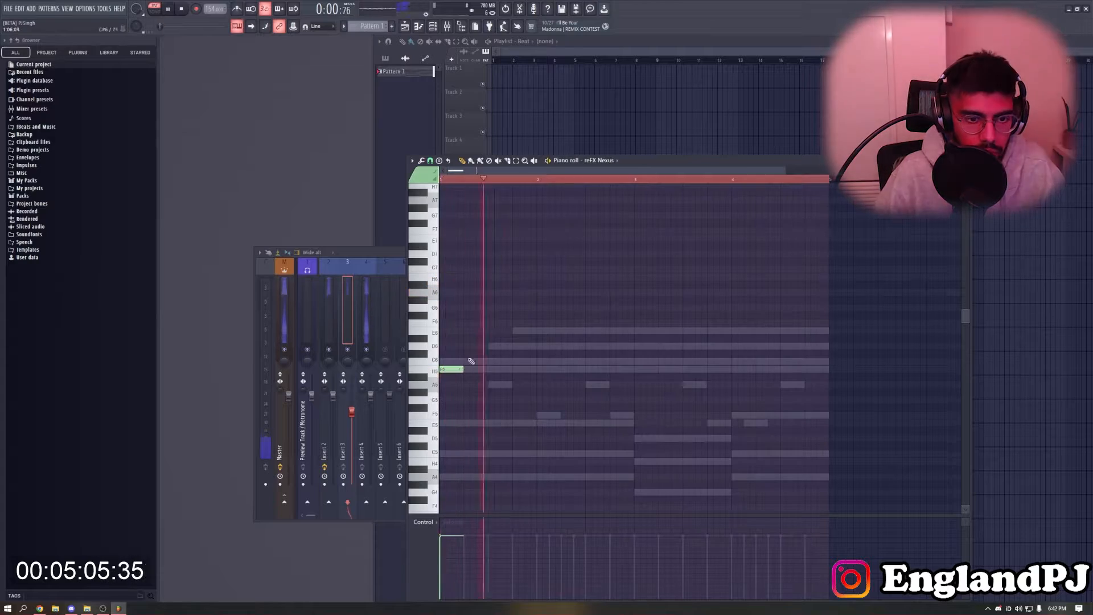
pyautogui.moveTo(462, 370); pyautogui.dragTo(633, 370)
# Add an A5 note filling bar 3 and a C6 note from the start of bar 4 in the Nexus part
pyautogui.press('space')
pyautogui.press('space')
pyautogui.click(638, 385)
pyautogui.click(733, 370)
pyautogui.moveTo(732, 370); pyautogui.dragTo(732, 361)
pyautogui.moveTo(796, 402); pyautogui.dragTo(710, 319)
pyautogui.hotkey('ctrl', 'l')
pyautogui.scroll(-1, 735, 365)
pyautogui.moveTo(812, 362); pyautogui.dragTo(734, 369)
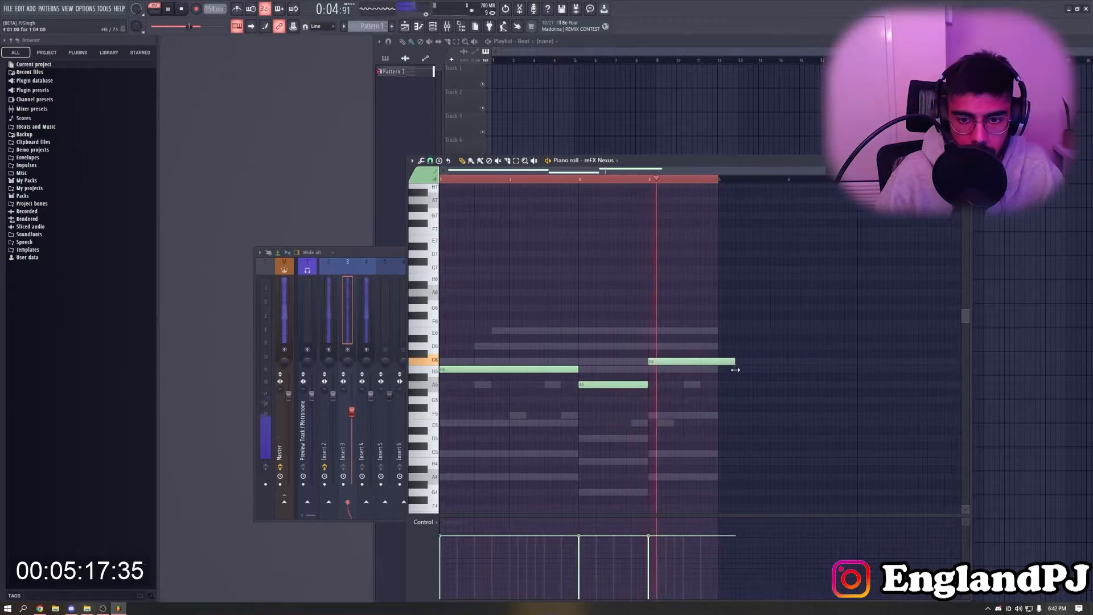
# Duplicate the four-bar parts of reFX Nexus, Electra and Electra #2 to extend the pattern to eight bars
pyautogui.hotkey('ctrl', 'b')
pyautogui.press('space')
pyautogui.press('F7')
pyautogui.click(432, 26)
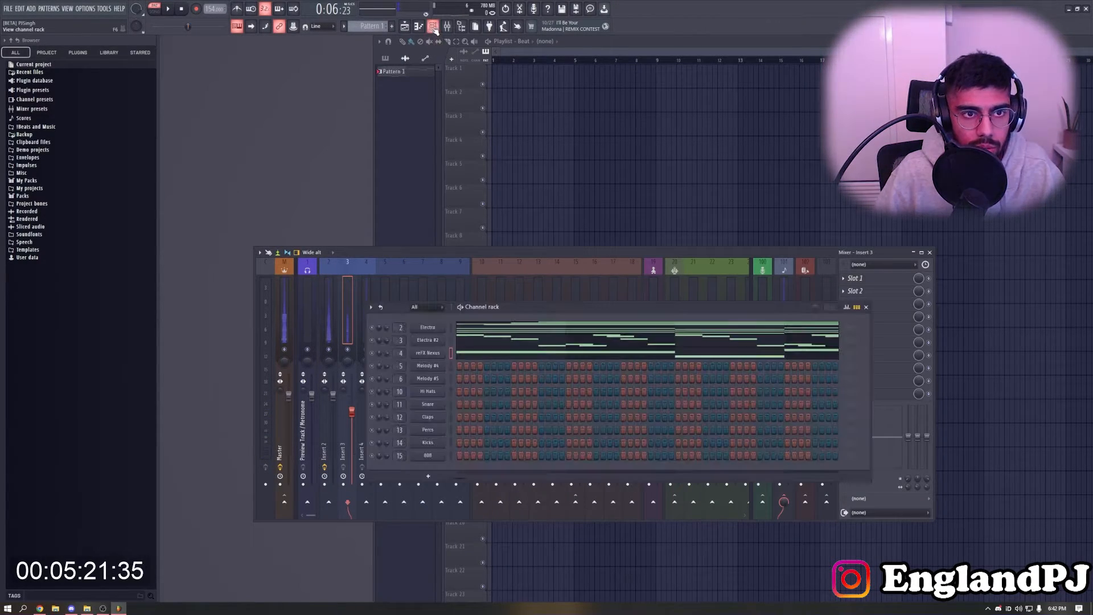
pyautogui.click(498, 328)
pyautogui.press('F7')
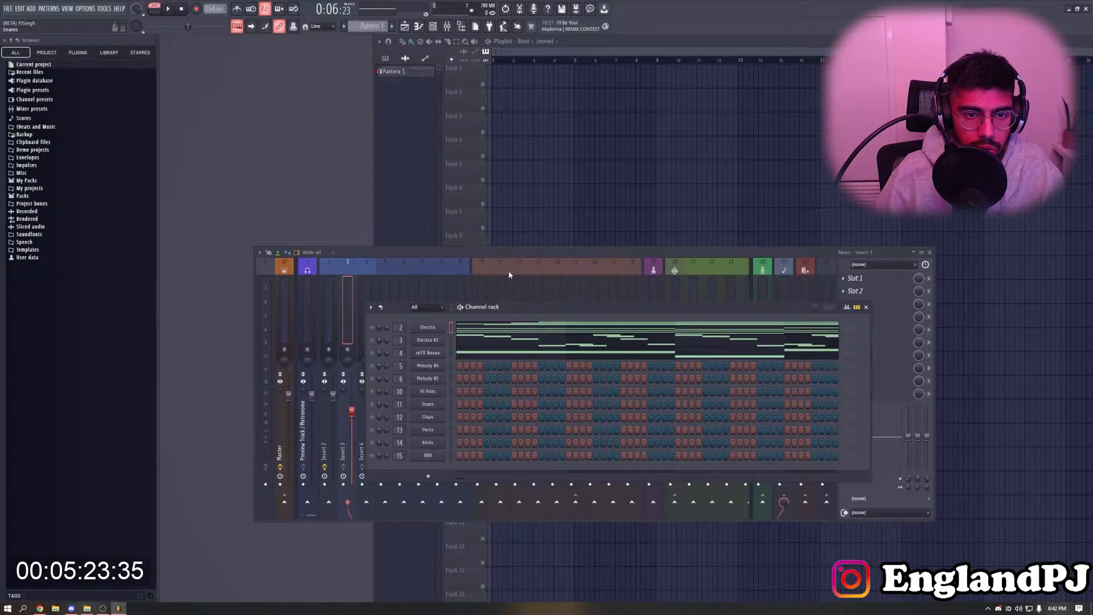
pyautogui.click(499, 342)
pyautogui.press('space')
pyautogui.press('F7')
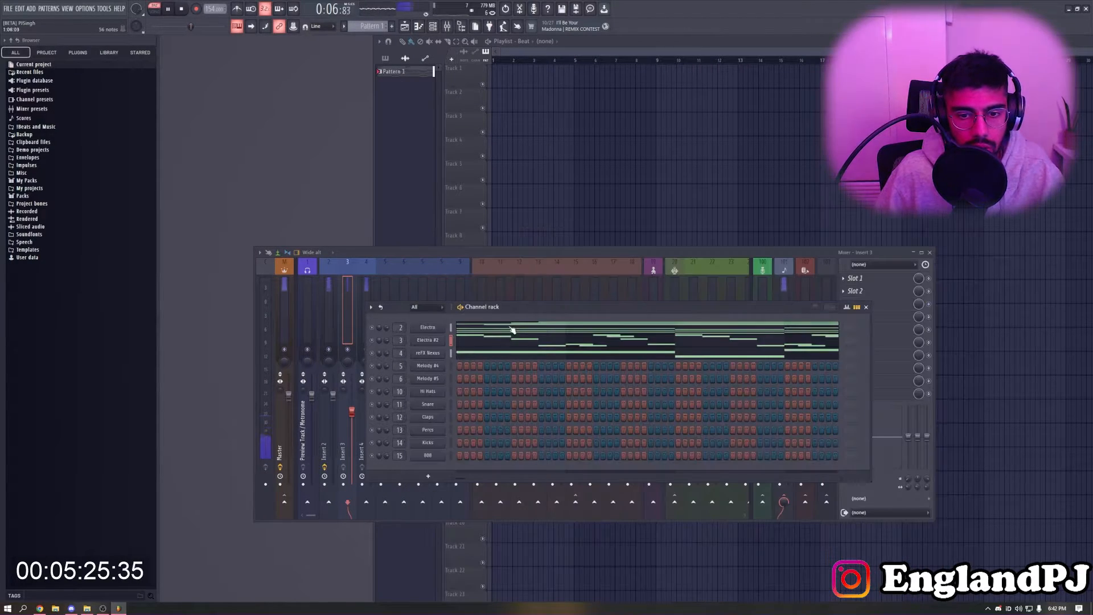
# Raise the last reFX Nexus note in bar 8 to D6 and play the pattern back
pyautogui.click(595, 350)
pyautogui.scroll(-6, 595, 349)
pyautogui.scroll(-2, 694, 334)
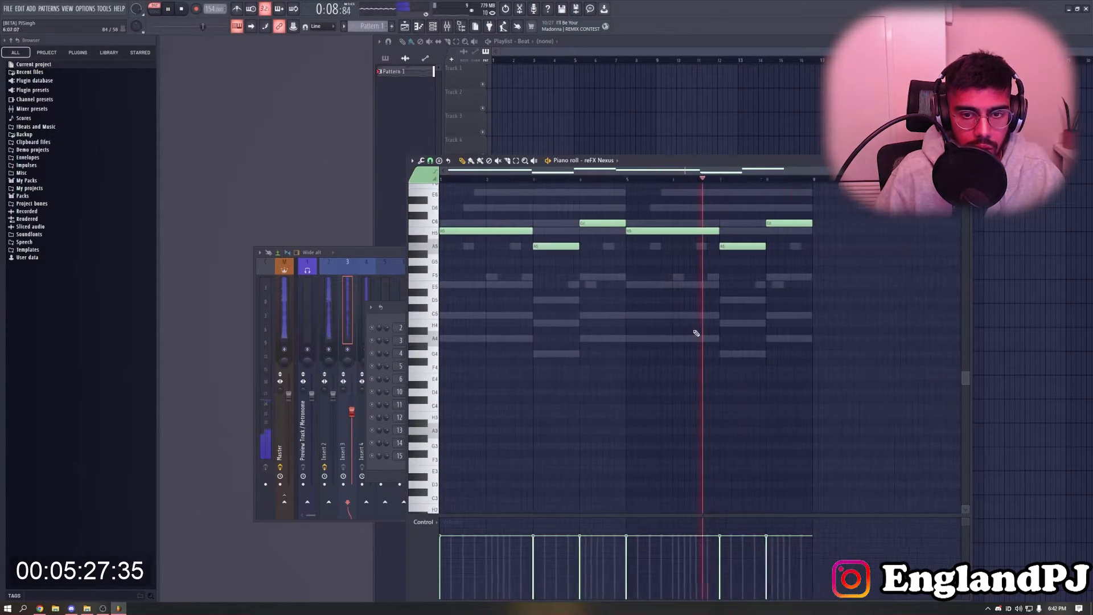
pyautogui.press('space')
pyautogui.moveTo(756, 222); pyautogui.dragTo(757, 217)
pyautogui.press('space')
pyautogui.scroll(3, 678, 273)
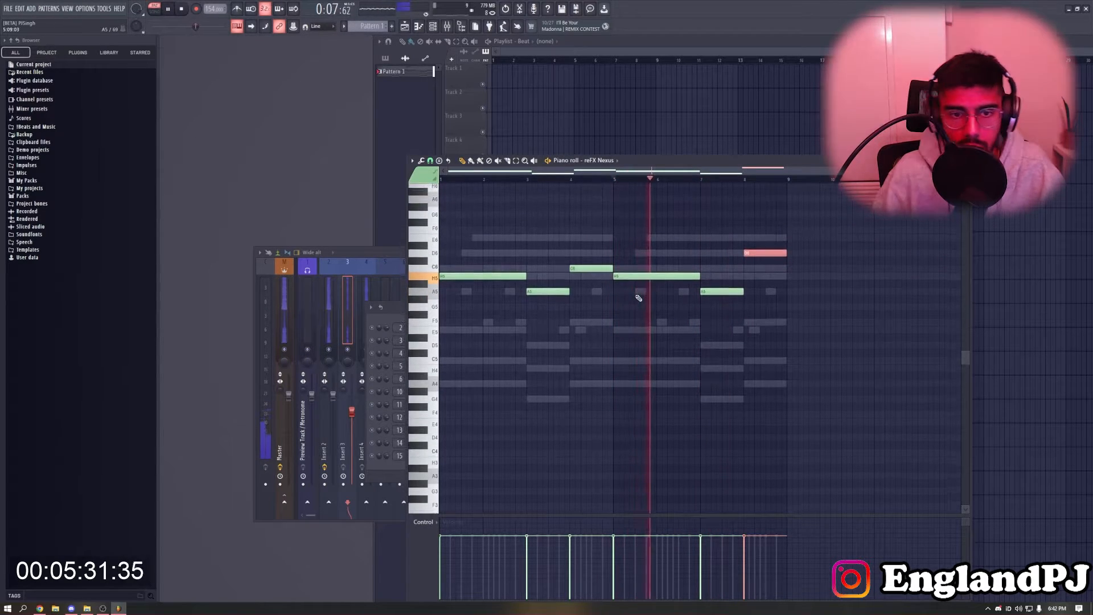
# Lower the Insert 4 fader slightly and load MagicSwitch in its first effect slot
pyautogui.click(359, 358)
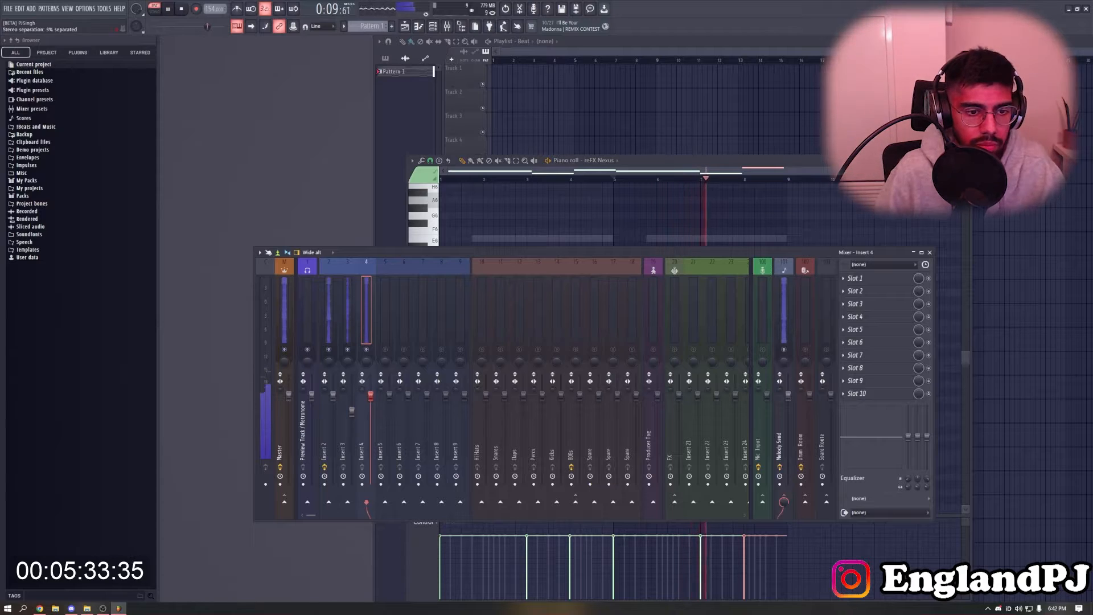
pyautogui.rightClick(370, 394)
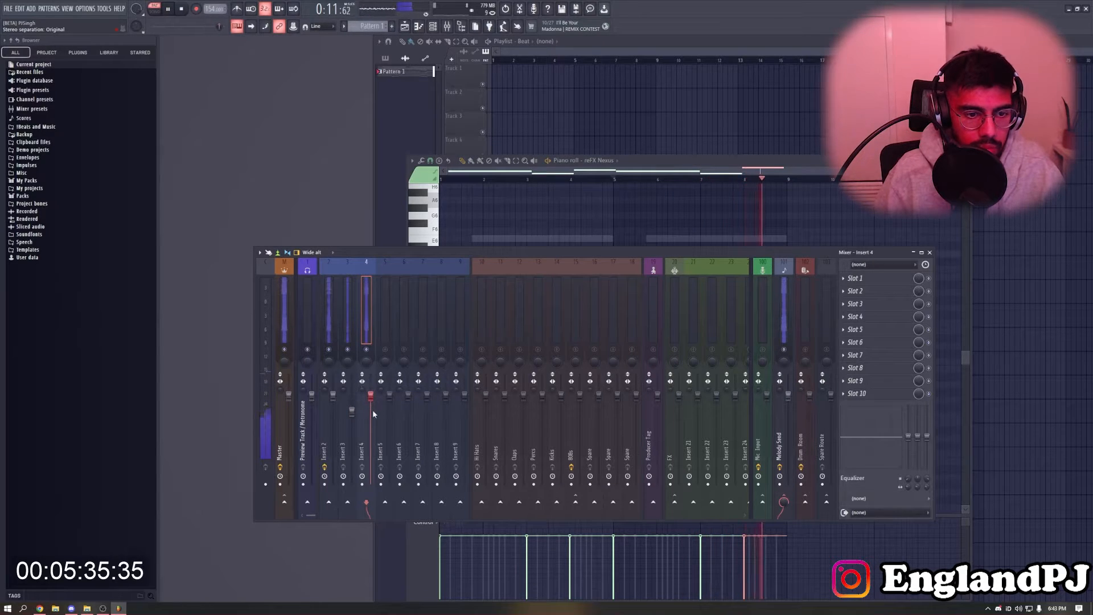
pyautogui.click(882, 279)
pyautogui.press('m')
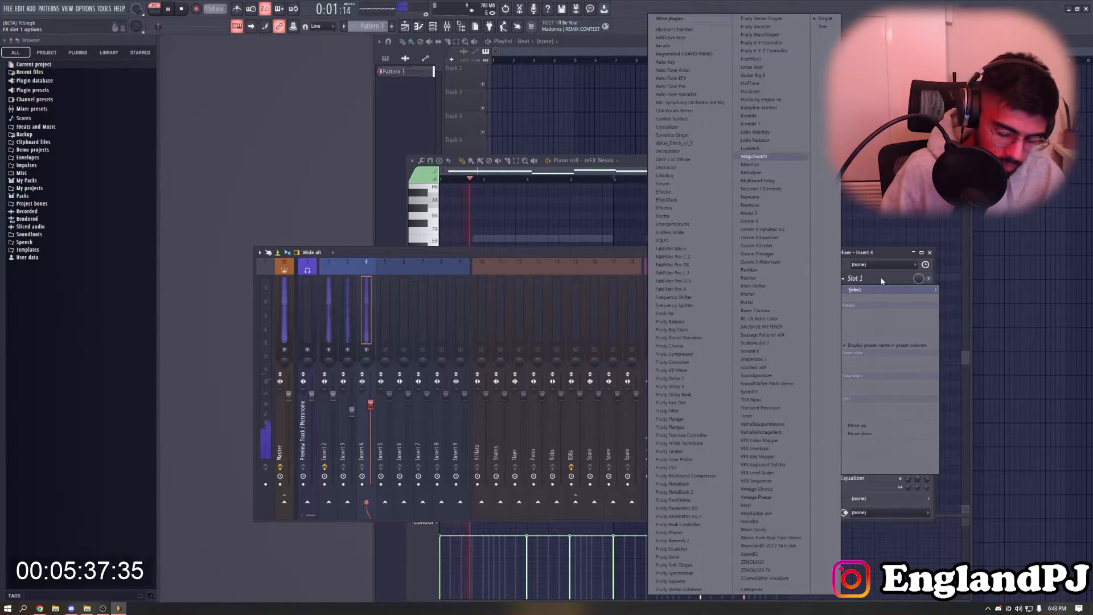
pyautogui.press('Return')
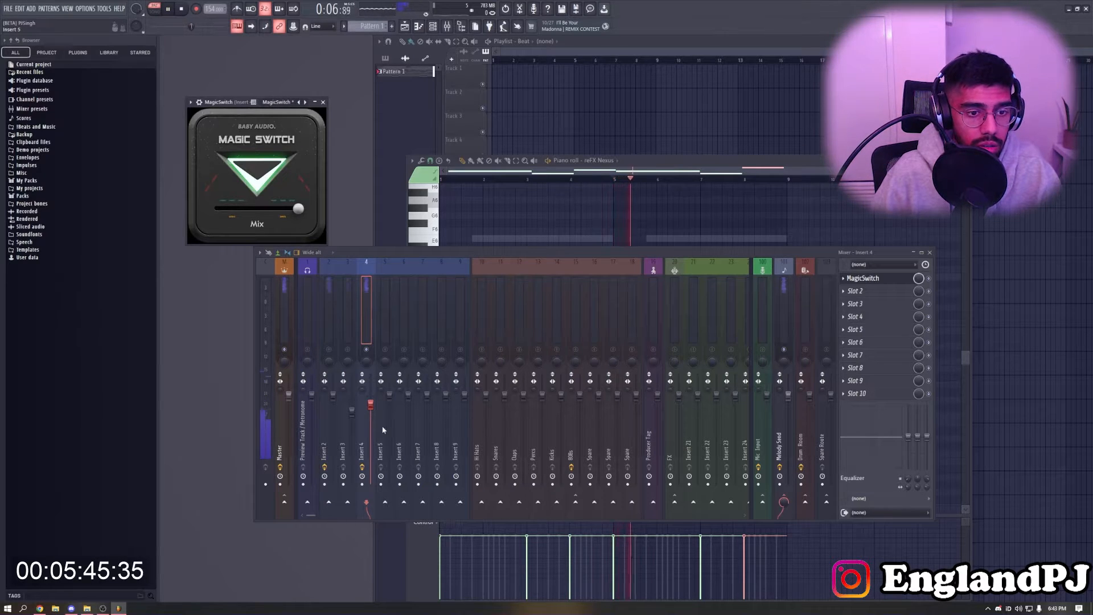
# Load Fruity Stereo Enhancer and ValhallaVintageVerb in Insert 4's second and third effect slots, then close the open effect windows
pyautogui.click(868, 291)
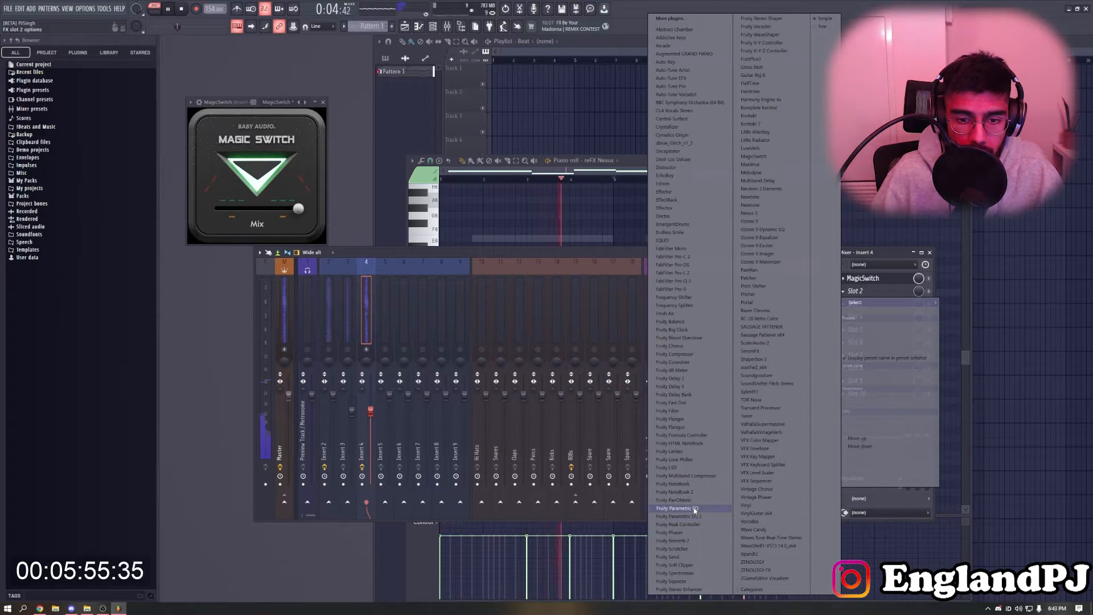
pyautogui.click(763, 432)
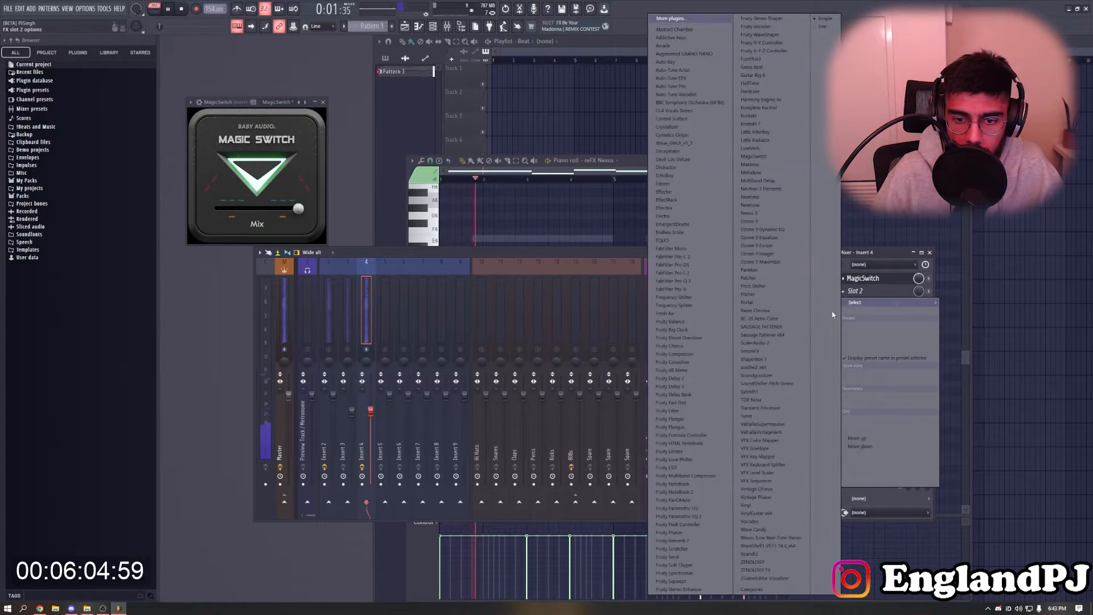
pyautogui.click(678, 589)
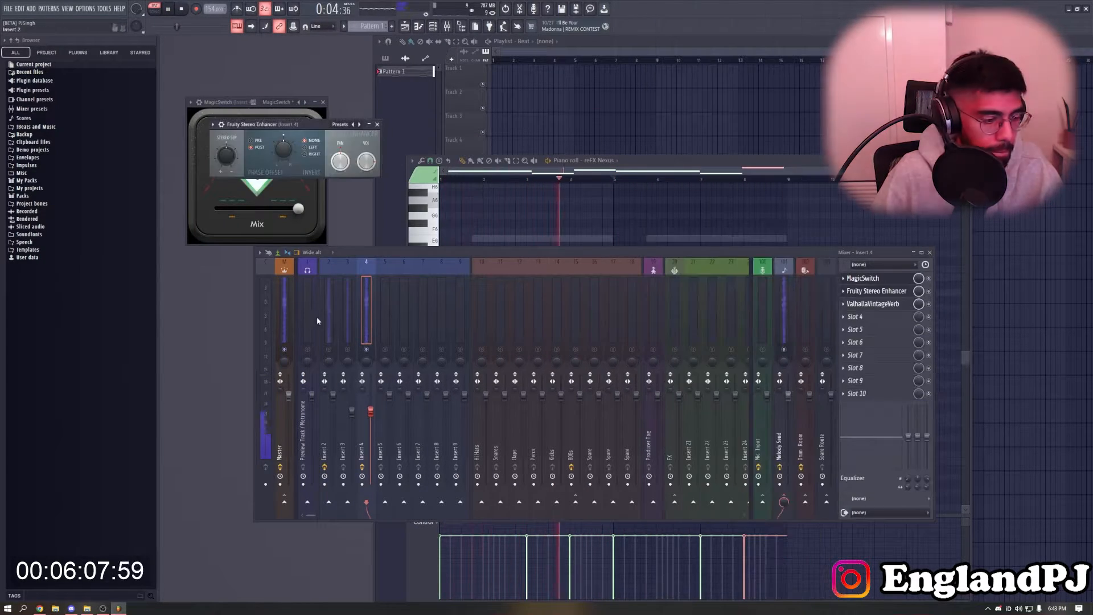
pyautogui.click(377, 123)
pyautogui.click(323, 103)
# Lower the Insert 4 fader further and bring the other melody tracks back into the mix
pyautogui.moveTo(370, 411); pyautogui.dragTo(370, 432)
pyautogui.click(329, 349)
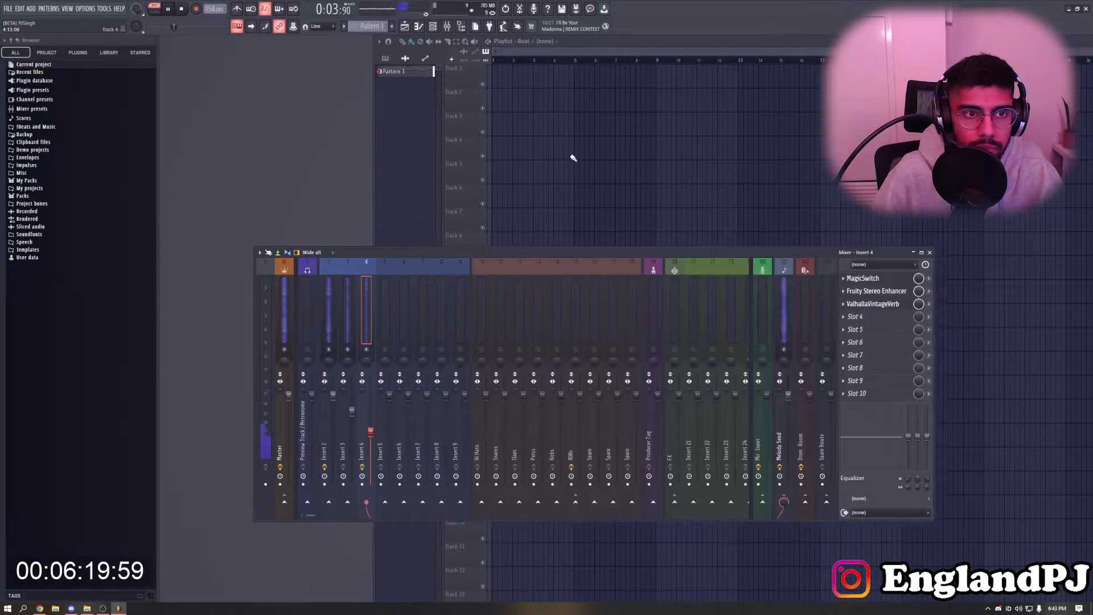
pyautogui.click(571, 158)
# Save the project as "RGB (154bpm - Amin)" in a new project folder inside FL Projects\2022 11
pyautogui.hotkey('ctrl', 's')
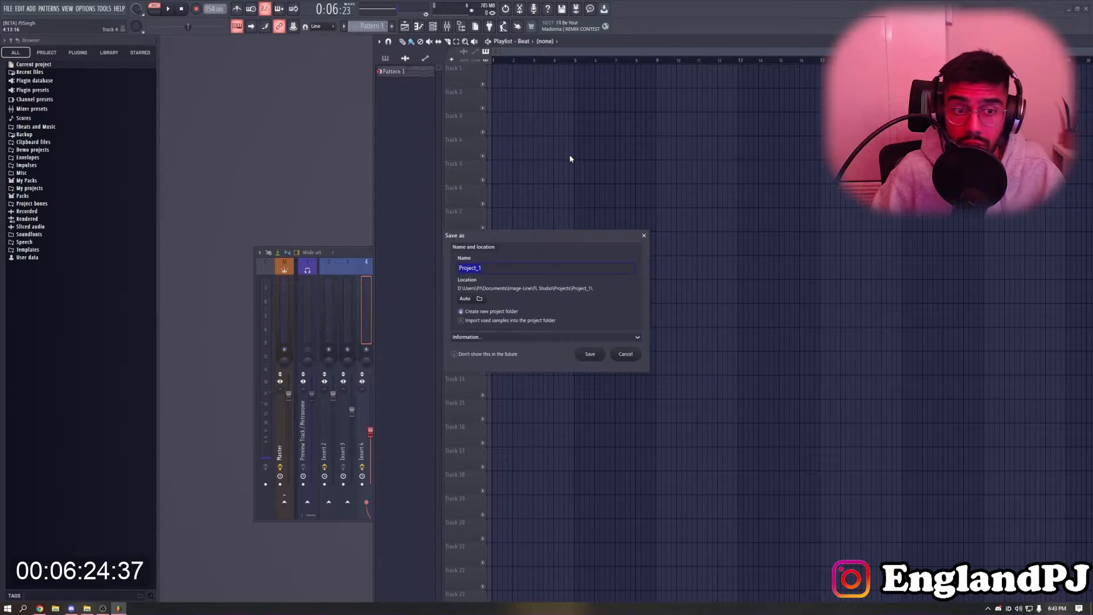
pyautogui.click(479, 298)
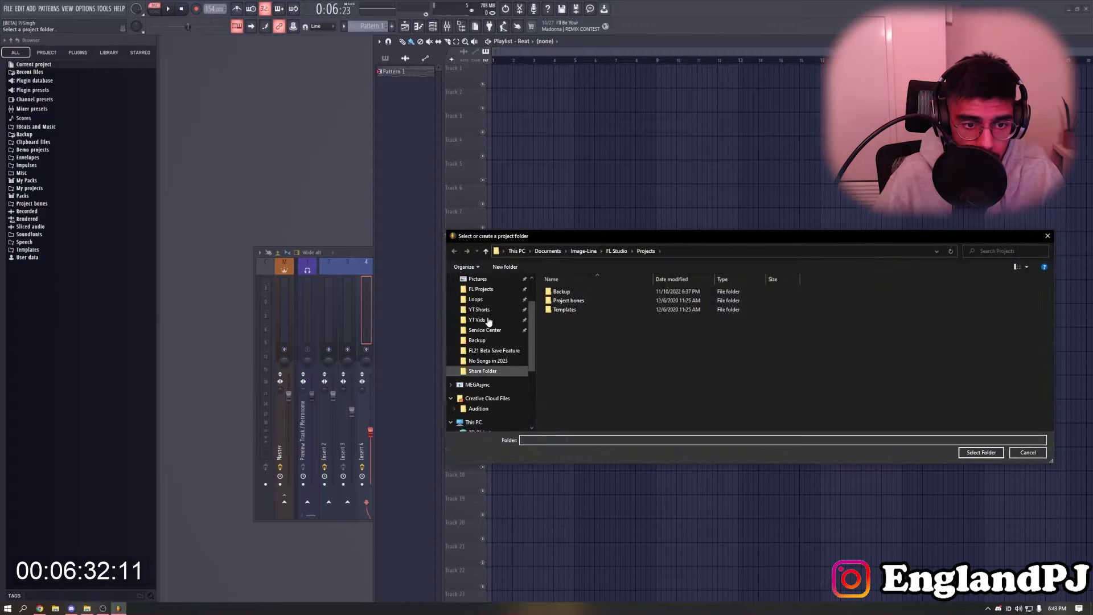
pyautogui.press('Escape')
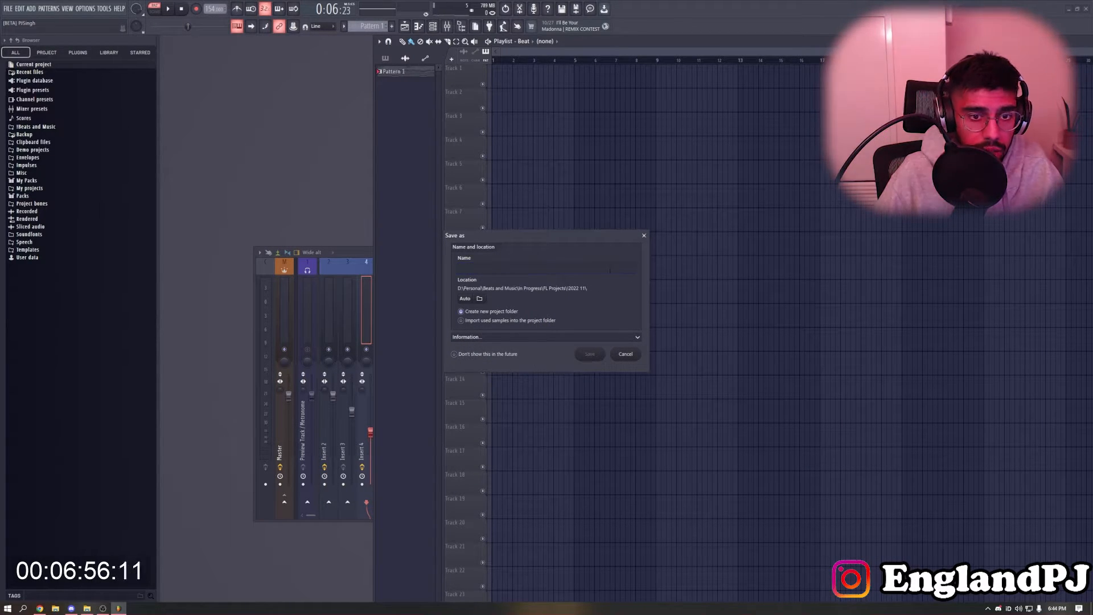
pyautogui.click(479, 298)
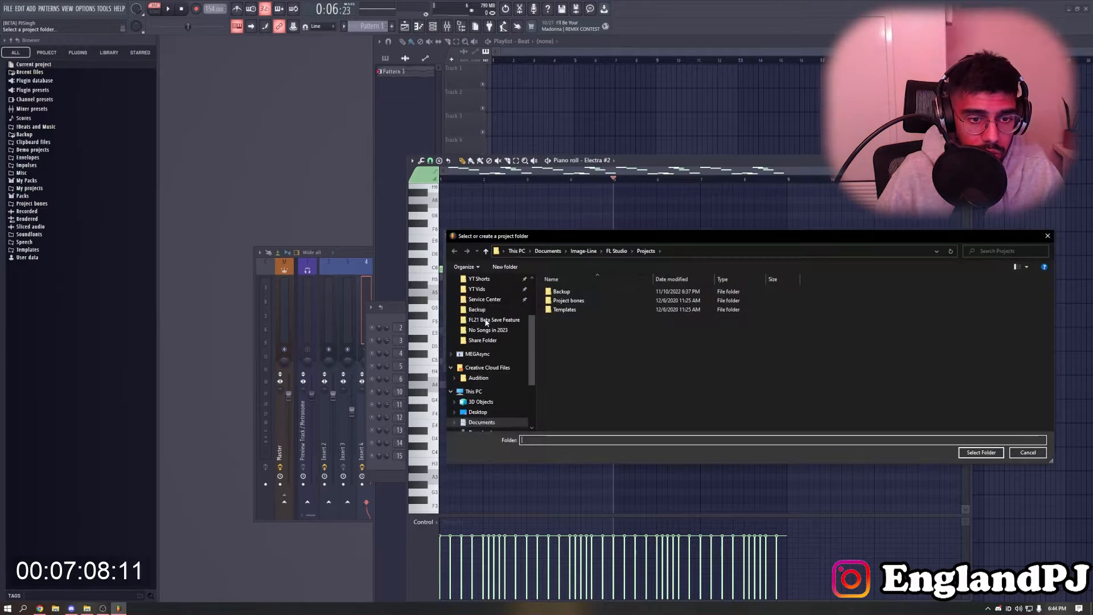
pyautogui.click(980, 452)
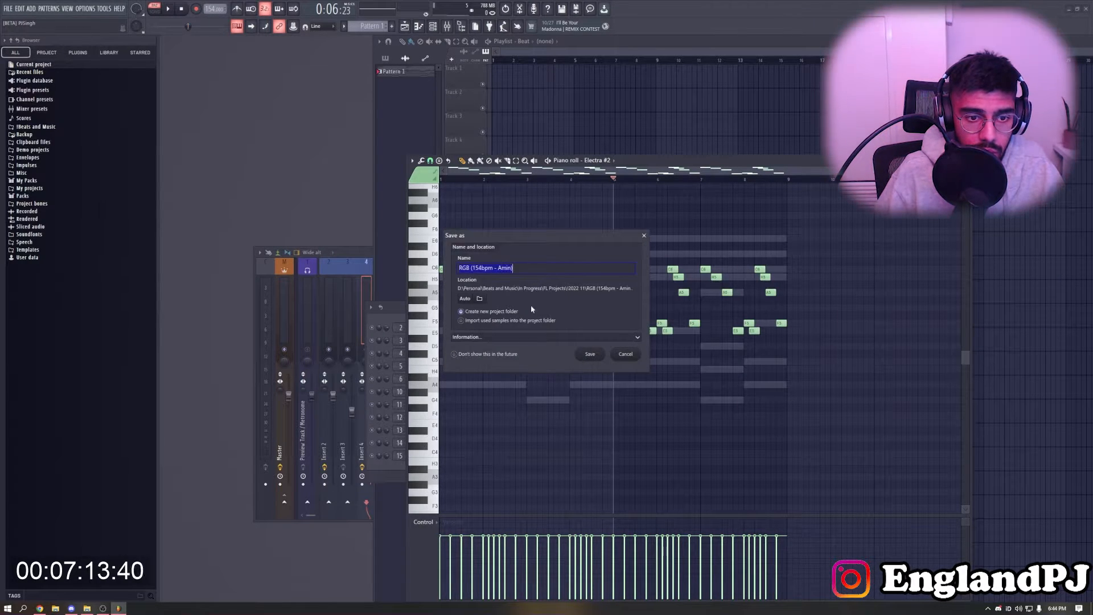
pyautogui.click(530, 337)
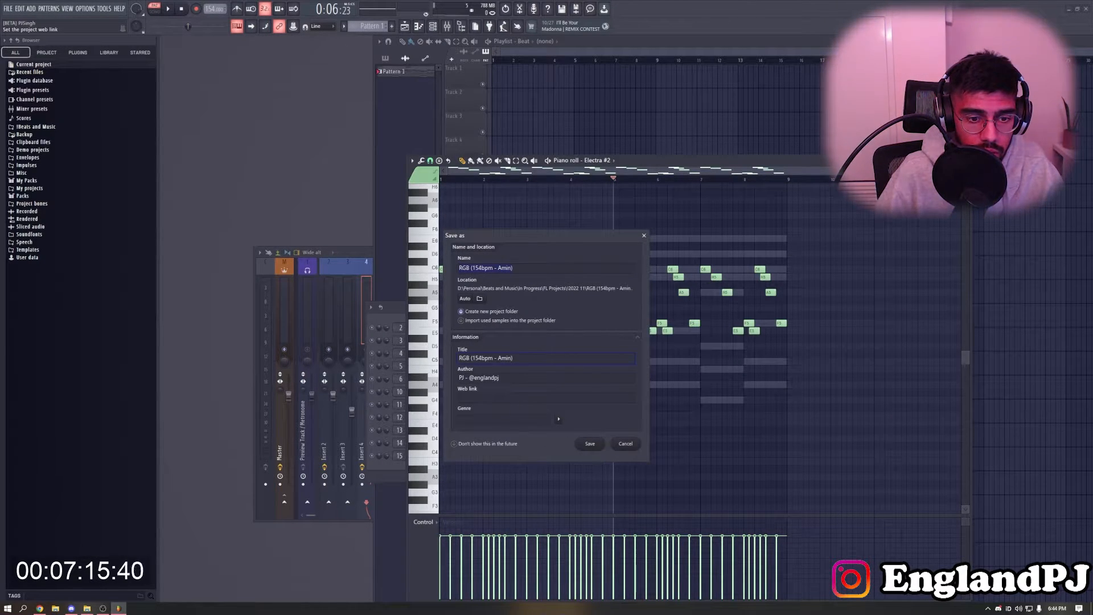
pyautogui.click(591, 445)
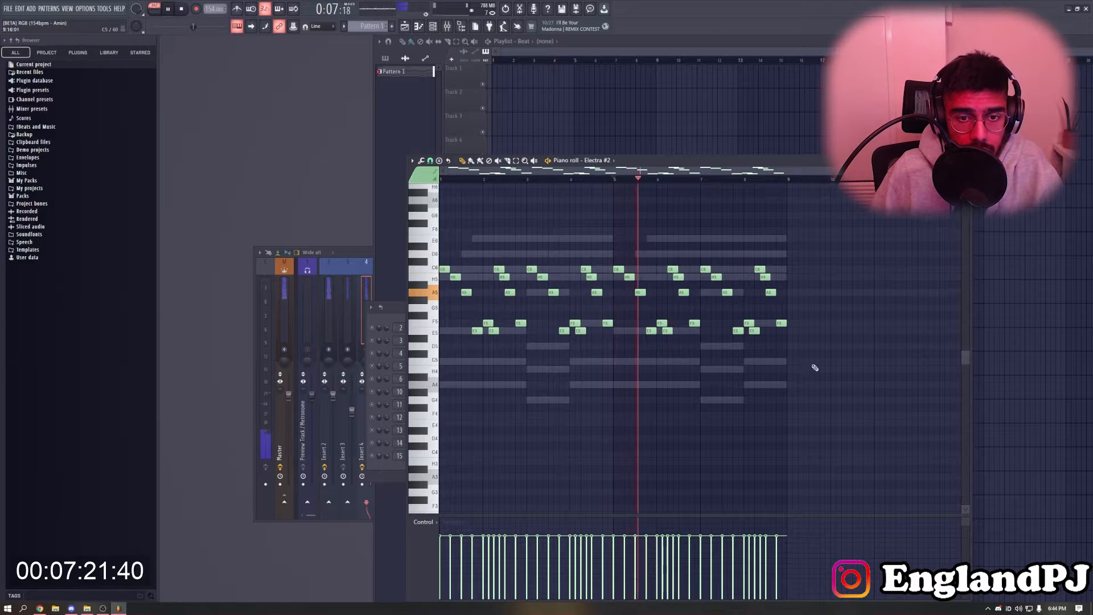
# Copy the Electra #2 notes, replace the Melody #4 channel with a new Electra instance and paste the notes into it
pyautogui.hotkey('ctrl', 'a')
pyautogui.press('F7')
pyautogui.rightClick(444, 365)
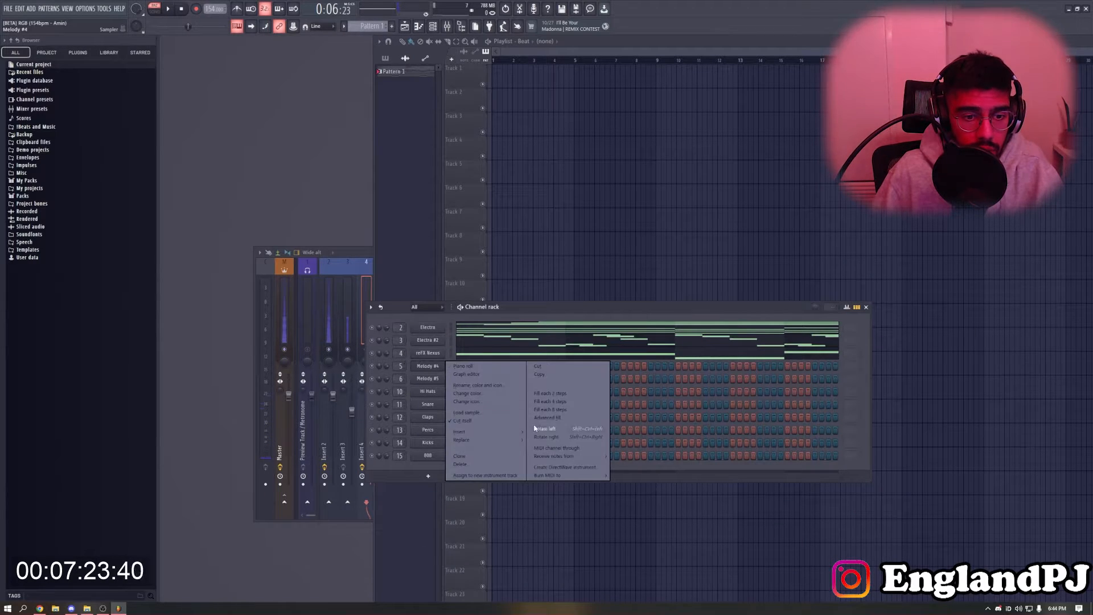
pyautogui.moveTo(494, 440)
pyautogui.press('Return')
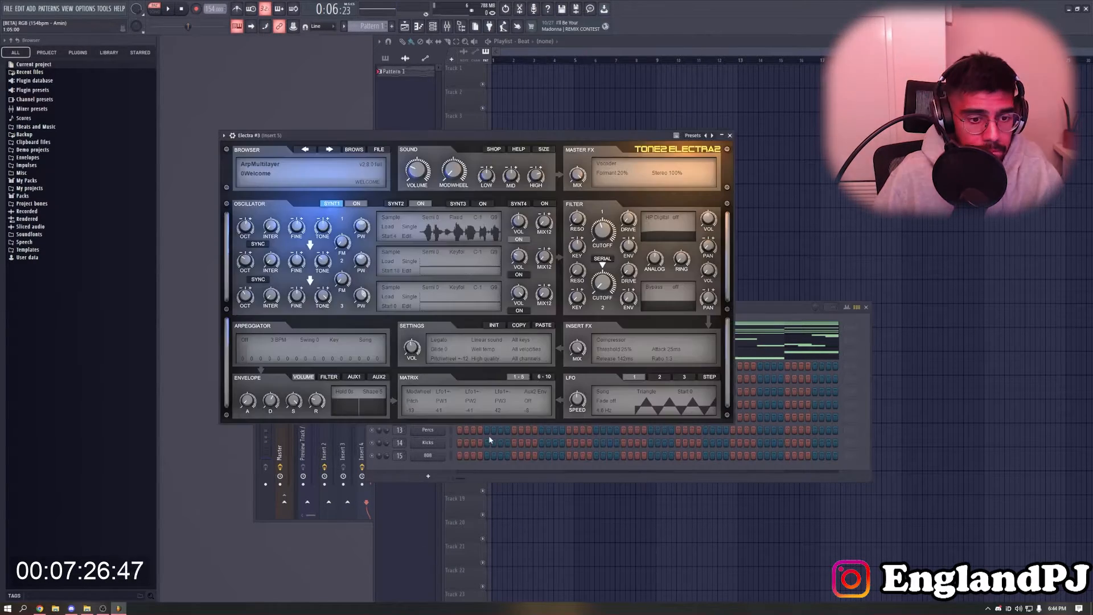
pyautogui.press('Escape')
pyautogui.hotkey('ctrl', 'v')
# Open Electra #3, switch it to the CashMoney AP Electra x (1) preset bank and start playback
pyautogui.press('F9')
pyautogui.press('F6')
pyautogui.click(427, 366)
pyautogui.click(275, 173)
pyautogui.click(276, 164)
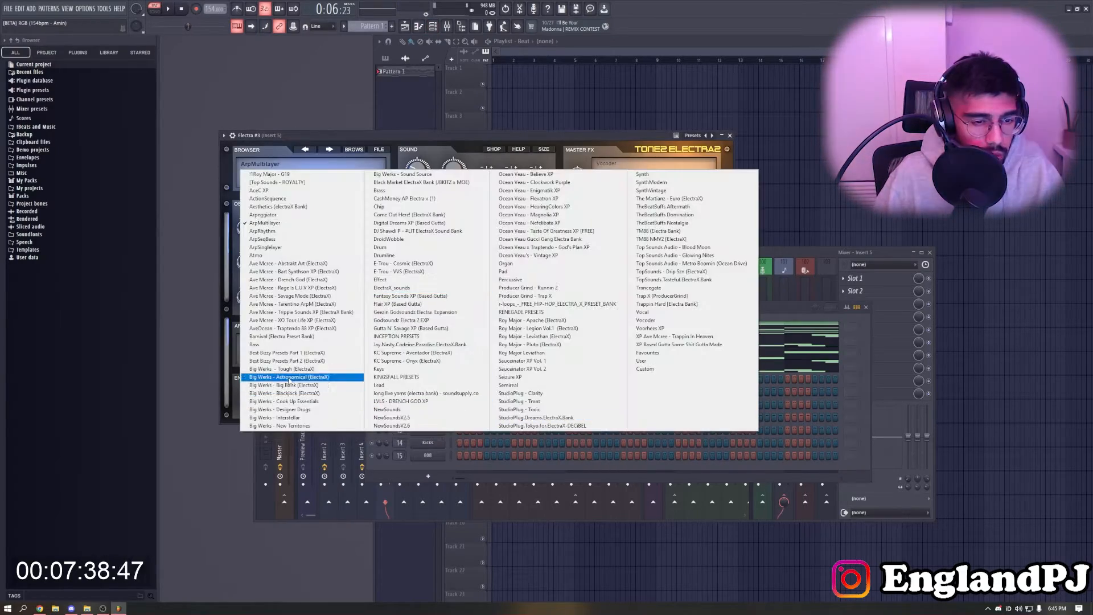
pyautogui.click(410, 208)
pyautogui.press('space')
# Audition Electra #3 patches from the CashMoney AP Electra x (1) bank during playback and choose one for the melody
pyautogui.click(275, 173)
pyautogui.click(302, 308)
pyautogui.click(329, 149)
pyautogui.click(330, 149)
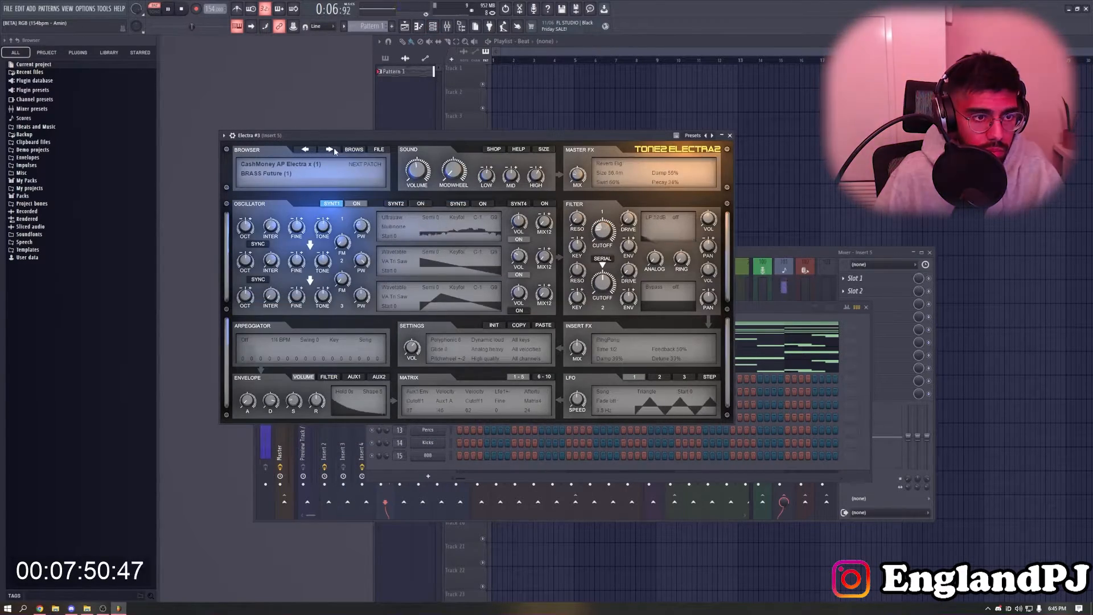
pyautogui.click(275, 173)
pyautogui.click(301, 285)
pyautogui.press('Escape')
# Add Fruity Stereo Enhancer to Insert 5 at 63% separated and lower the track's fader to about -9.2 dB
pyautogui.press('F7')
pyautogui.press('F7')
pyautogui.press('F9')
pyautogui.moveTo(389, 395); pyautogui.dragTo(389, 424)
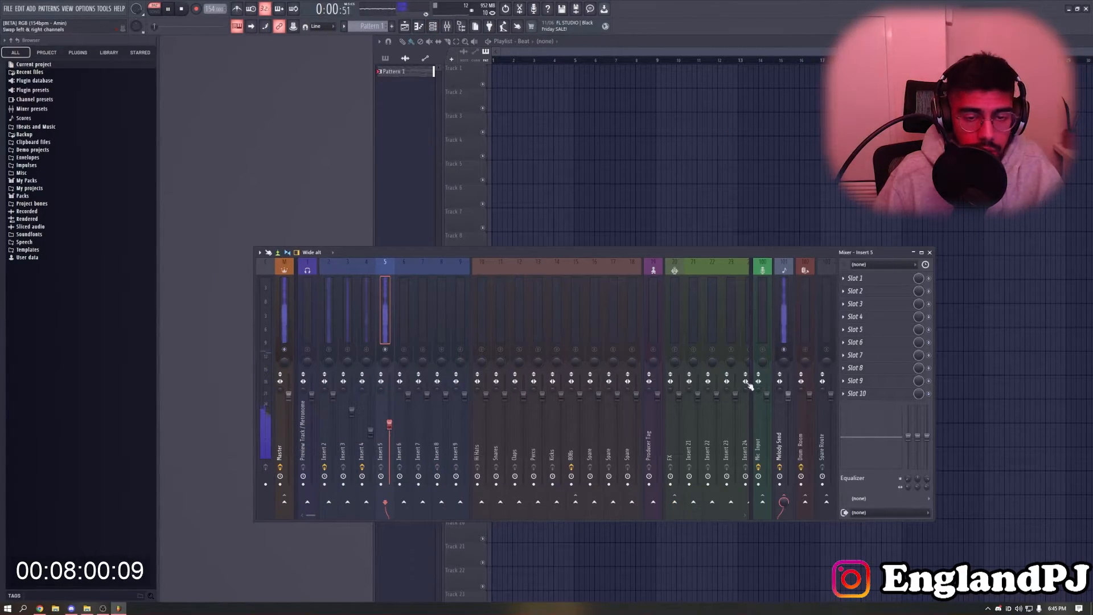
pyautogui.click(857, 278)
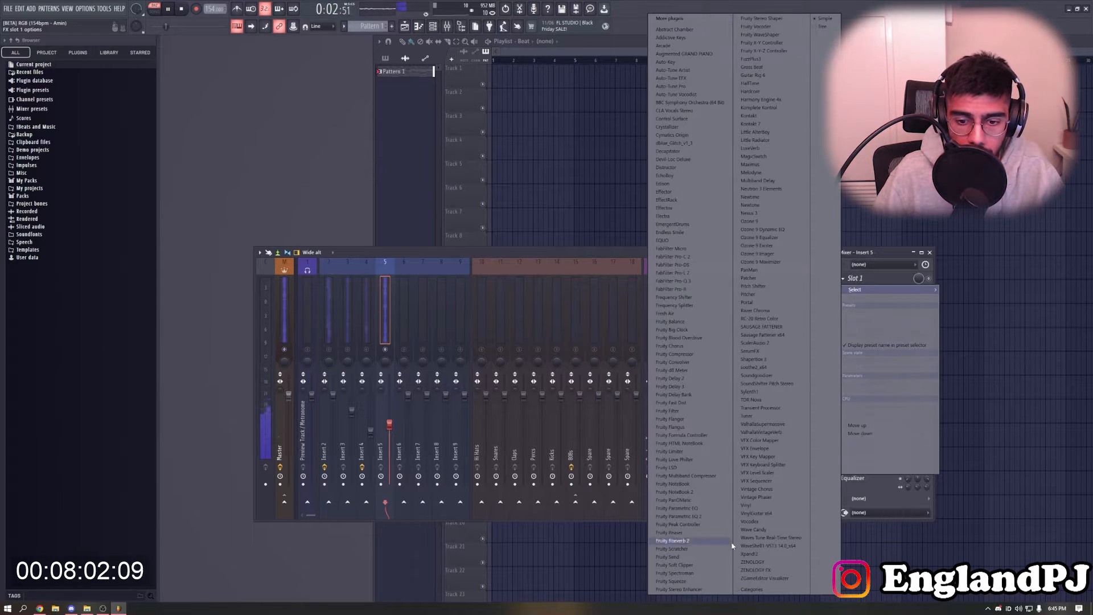
pyautogui.click(700, 589)
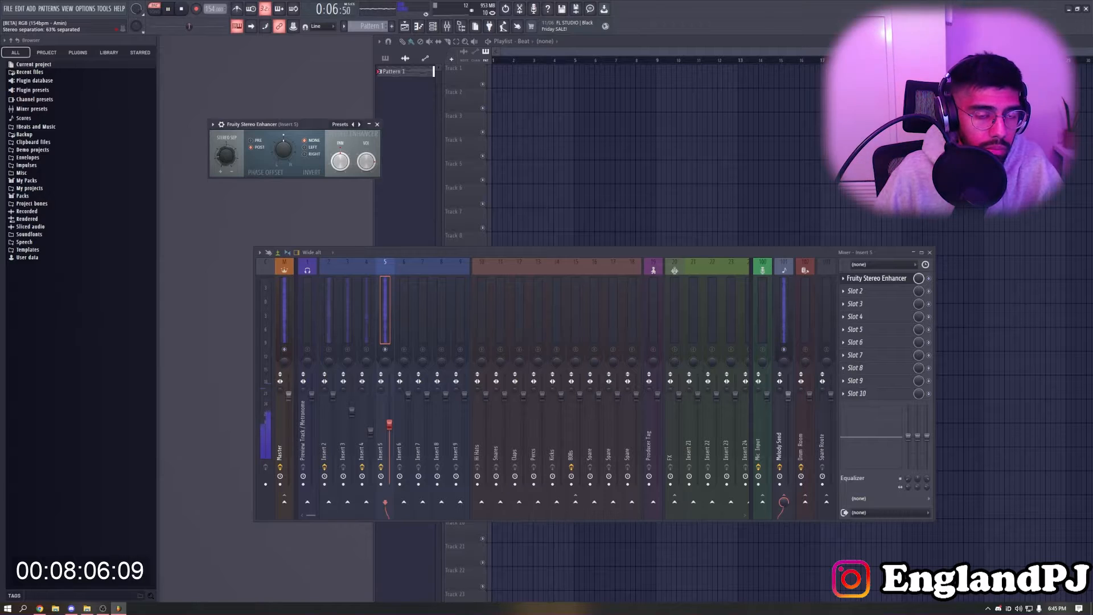
pyautogui.click(378, 125)
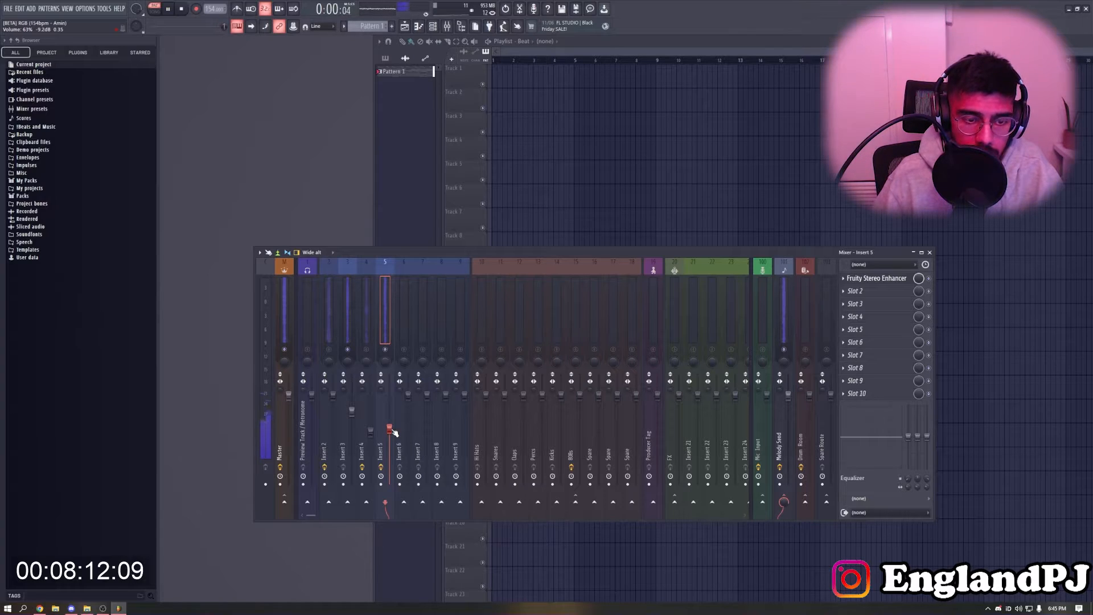
# Bring the muted melody tracks back and copy the lower chord notes from the Electra part
pyautogui.click(367, 345)
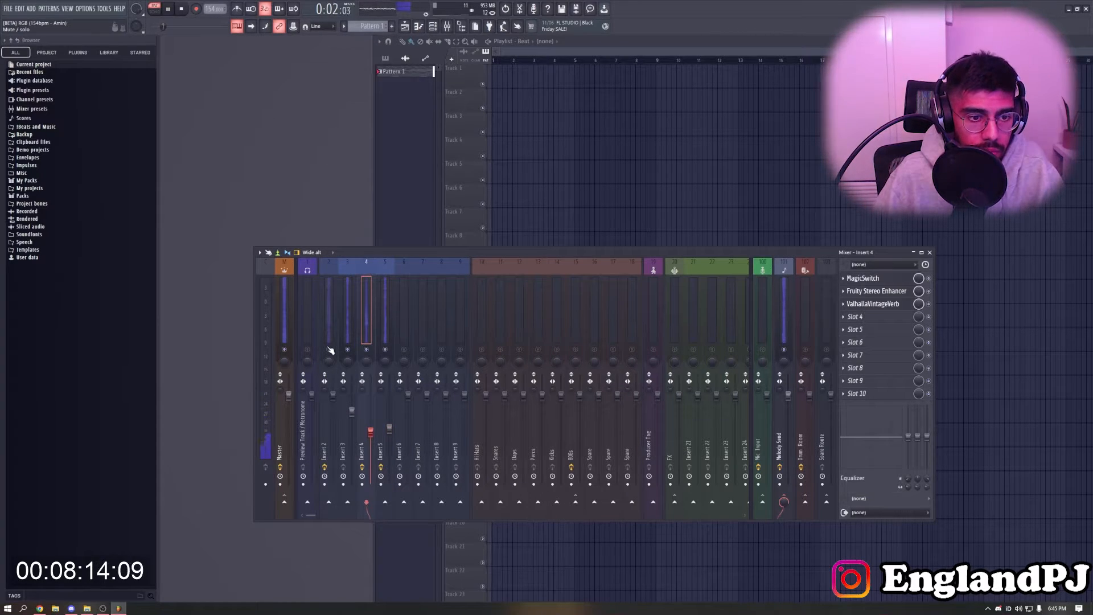
pyautogui.click(434, 27)
pyautogui.click(483, 330)
pyautogui.moveTo(795, 466); pyautogui.dragTo(384, 330)
pyautogui.press('Escape')
pyautogui.press('space')
# Paste the copied chord notes into the Melody #5 channel
pyautogui.rightClick(431, 381)
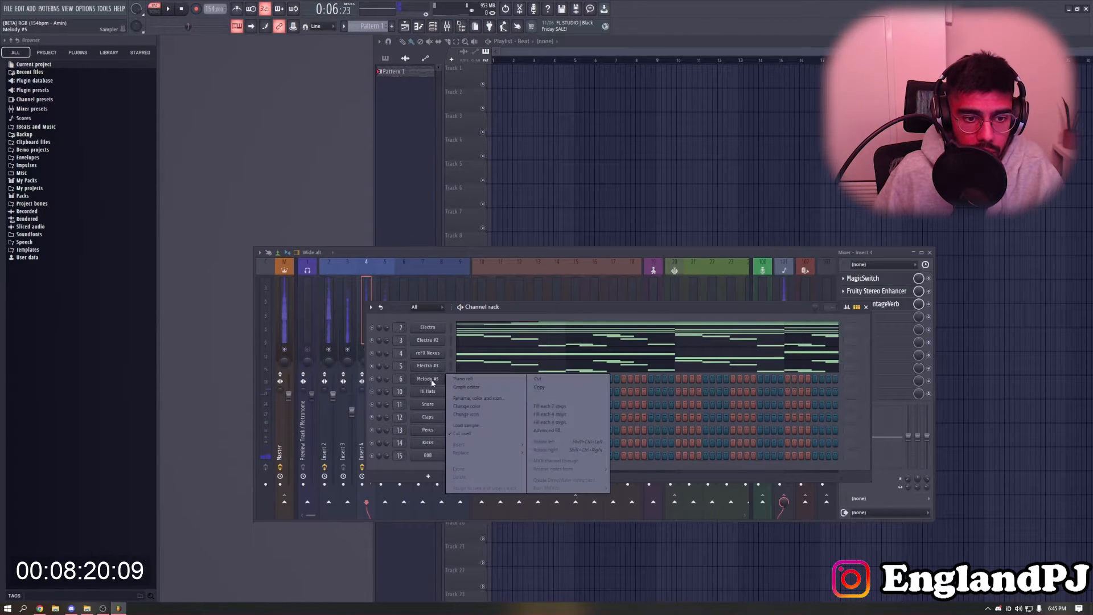
pyautogui.click(463, 379)
pyautogui.hotkey('ctrl', 'v')
pyautogui.press('Escape')
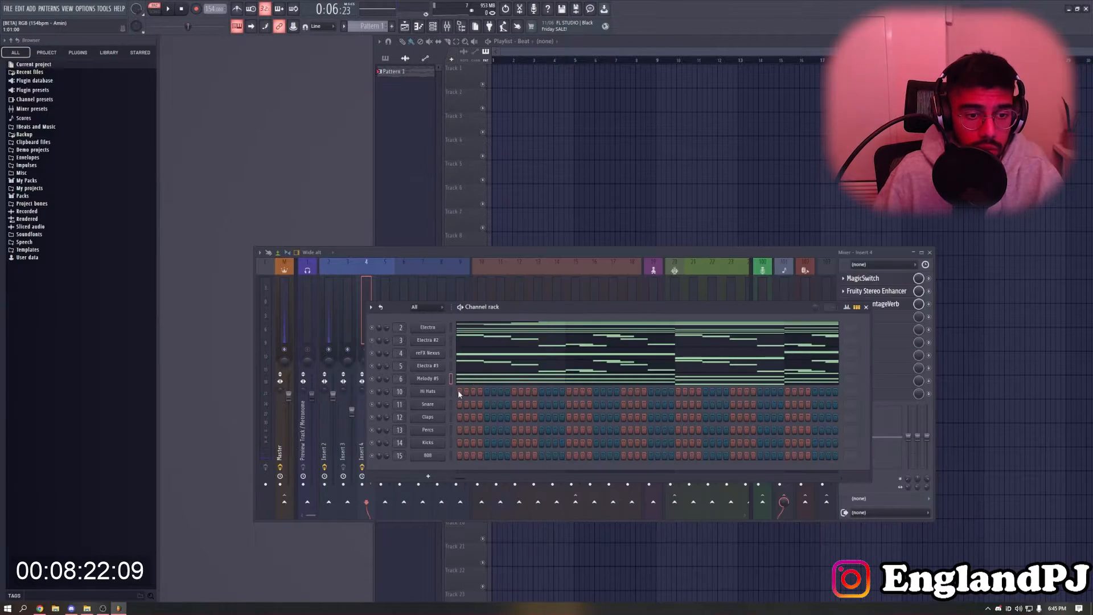
# Add a LABS instrument channel directly below Melody #5 and paste the copied chord notes into it
pyautogui.click(419, 476)
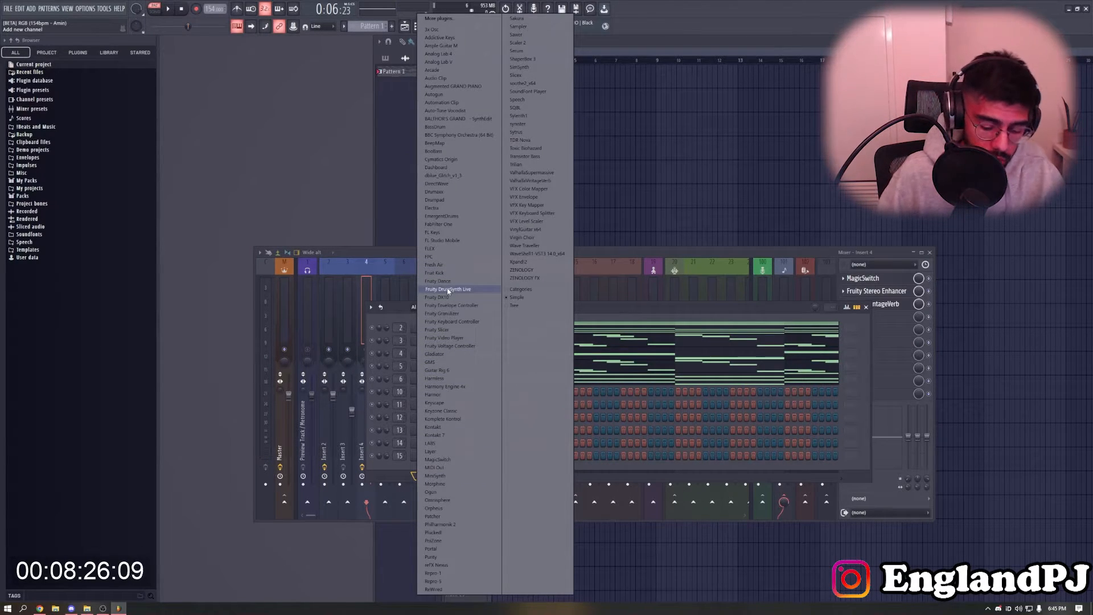
pyautogui.click(431, 443)
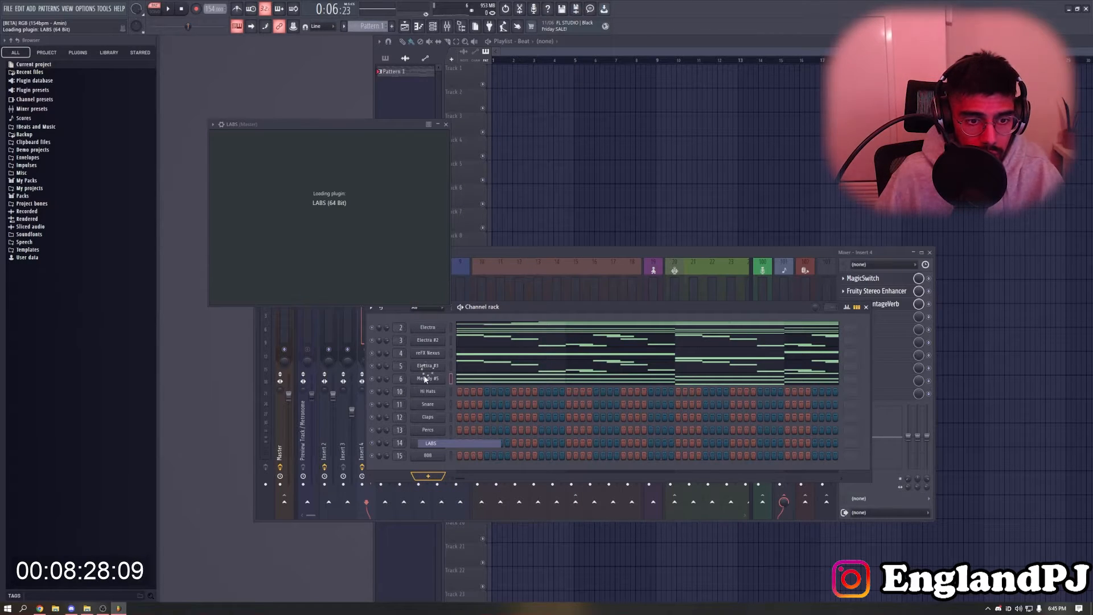
pyautogui.click(701, 124)
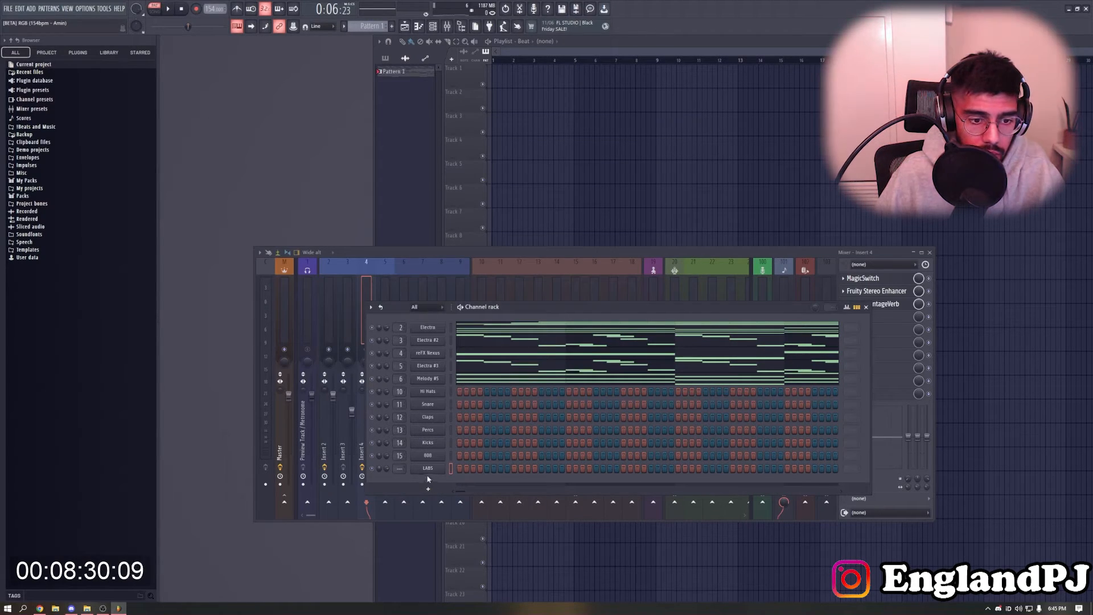
pyautogui.click(450, 390)
pyautogui.hotkey('ctrl', 'v')
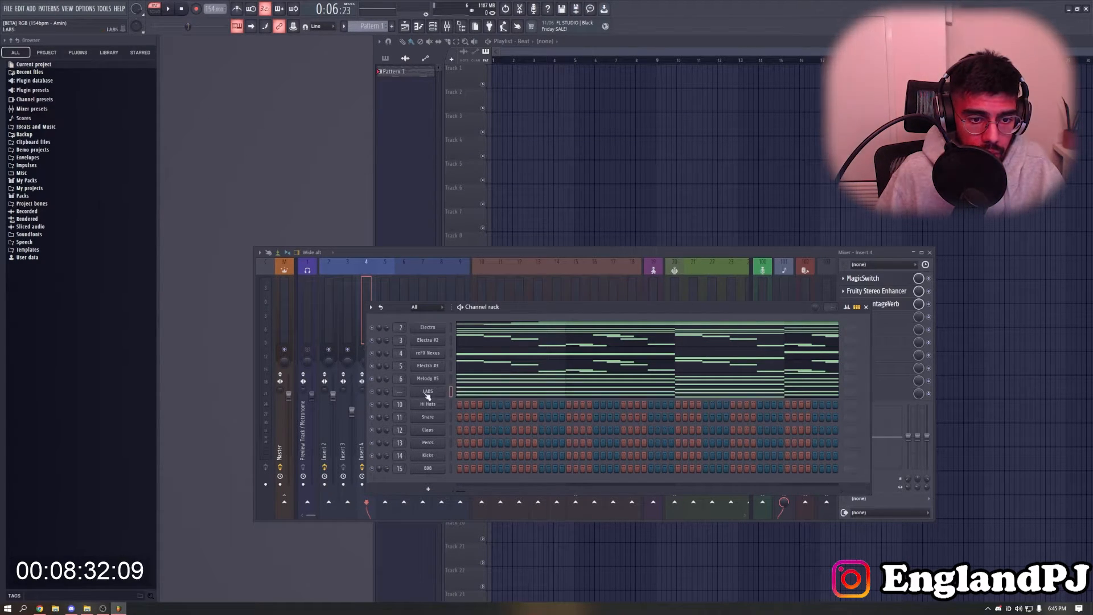
# Route the LABS channel to Insert 7 and solo that track for playback, moving the mixer clear of the channel rack
pyautogui.scroll(6, 398, 393)
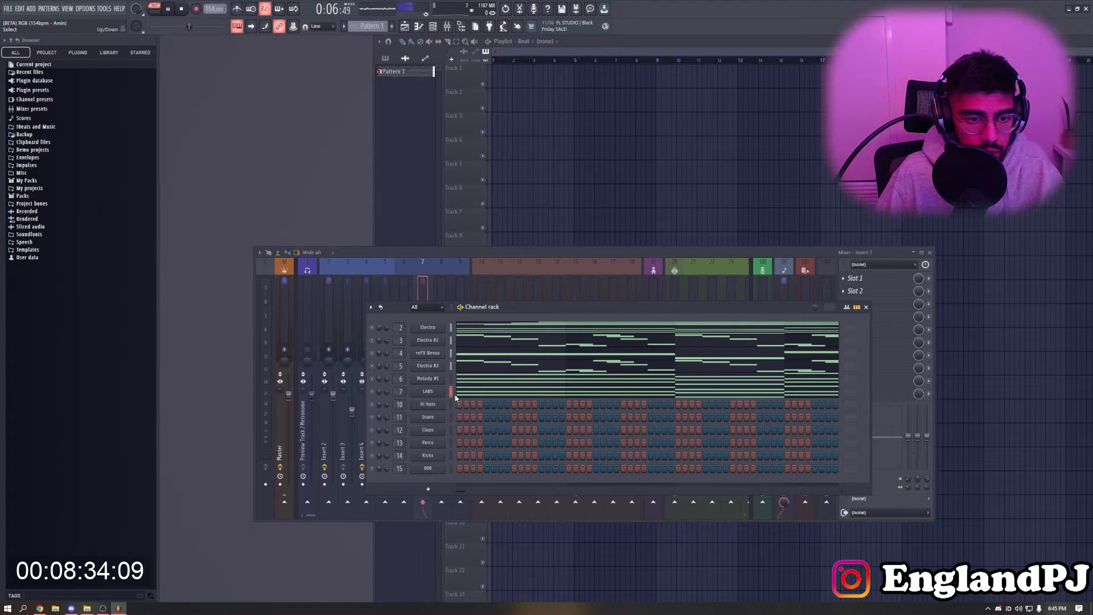
pyautogui.click(427, 275)
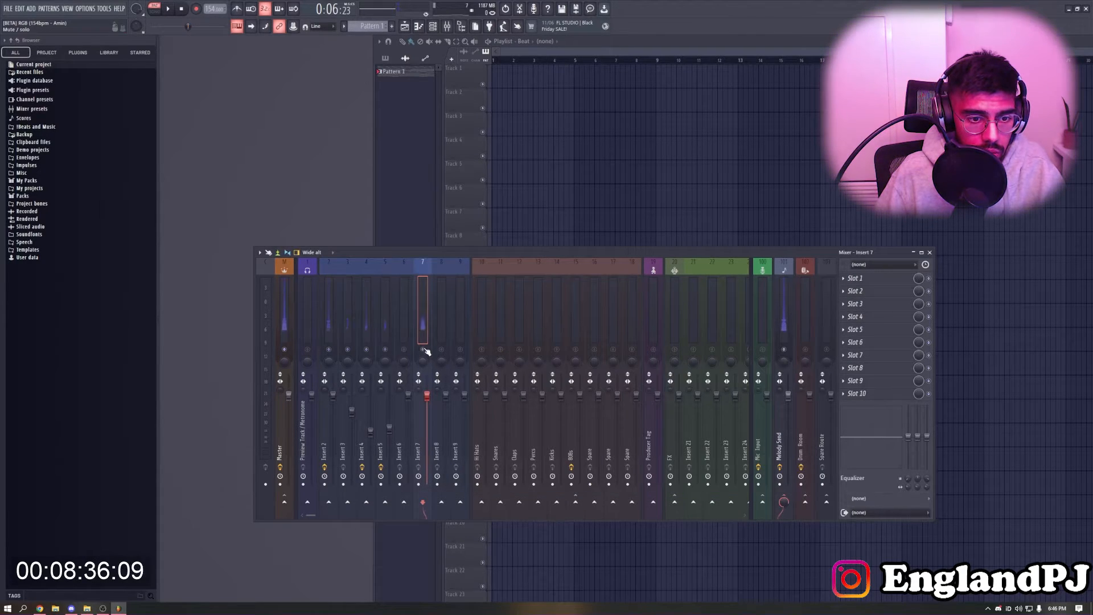
pyautogui.press('space')
pyautogui.moveTo(745, 259); pyautogui.dragTo(753, 104)
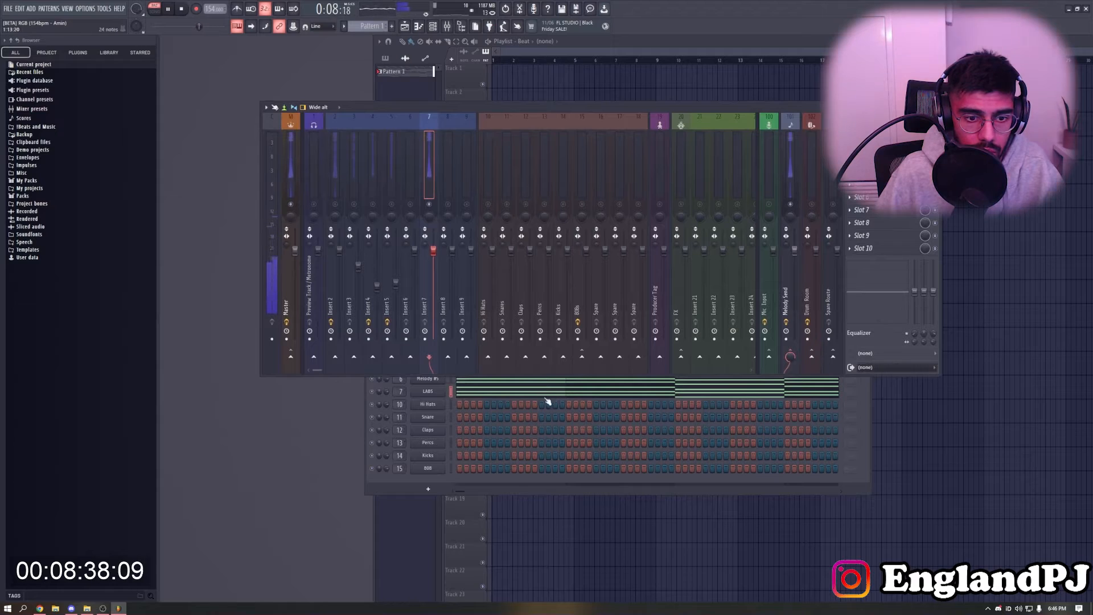
# Duplicate all C5 and B4 notes of the LABS part one octave higher
pyautogui.click(804, 389)
pyautogui.moveTo(797, 377); pyautogui.dragTo(376, 380)
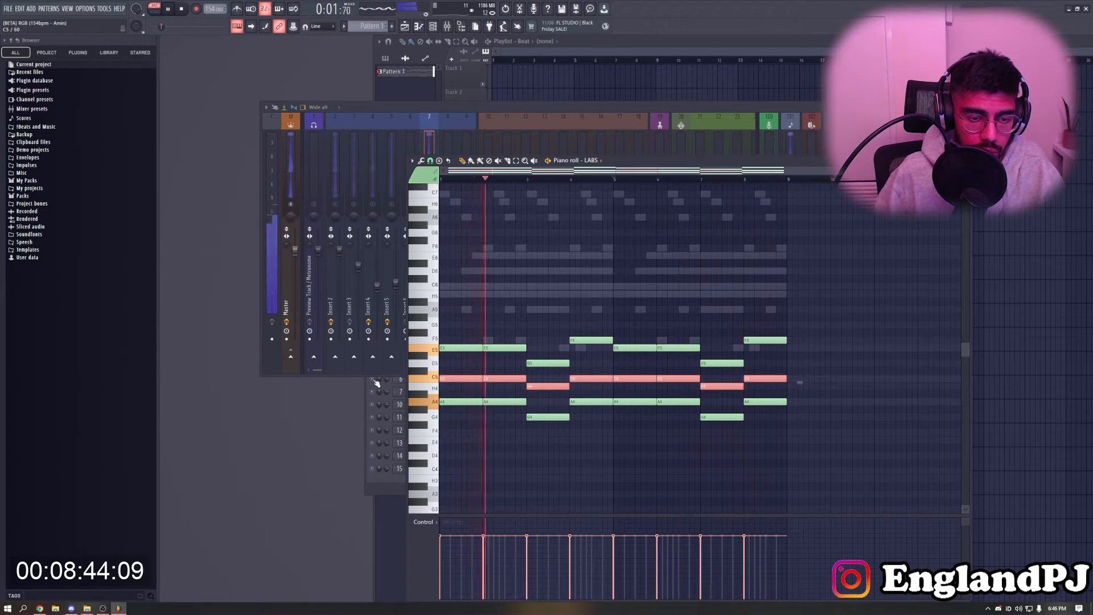
pyautogui.hotkey('ctrl', 'Up')
# Duplicate all A4 and G4 notes of the LABS part one octave lower as bass notes
pyautogui.moveTo(871, 451); pyautogui.dragTo(436, 394)
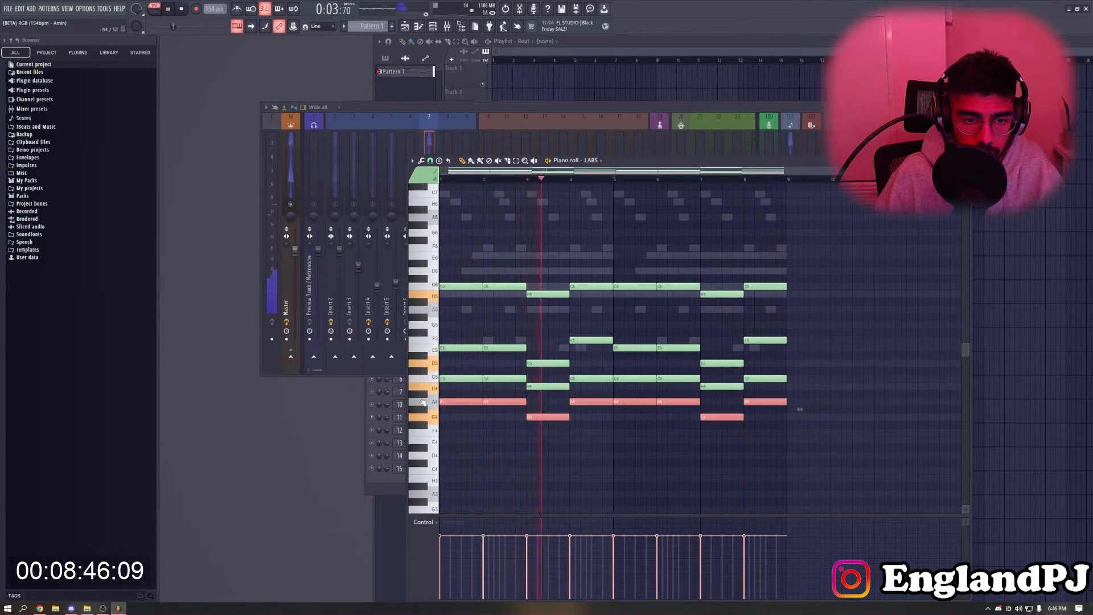
pyautogui.hotkey('ctrl', 'c')
pyautogui.hotkey('ctrl', 'v')
pyautogui.hotkey('ctrl', 'Down')
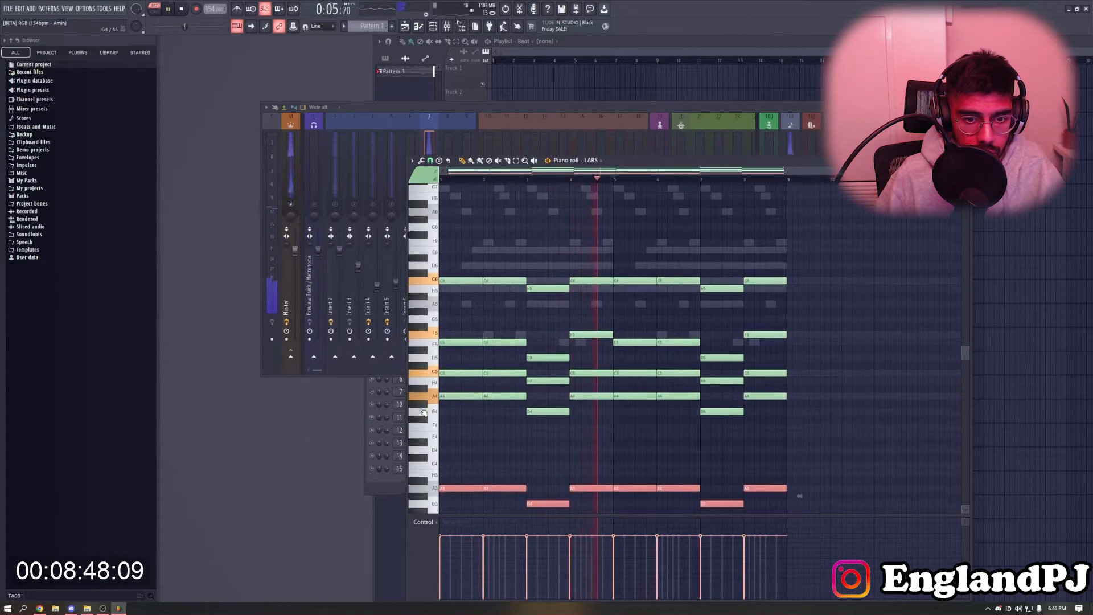
# Close the LABS piano roll, stop playback and save the project
pyautogui.keyDown('ctrl'); pyautogui.click(638, 445); pyautogui.keyUp('ctrl')
pyautogui.hotkey('ctrl', 'a')
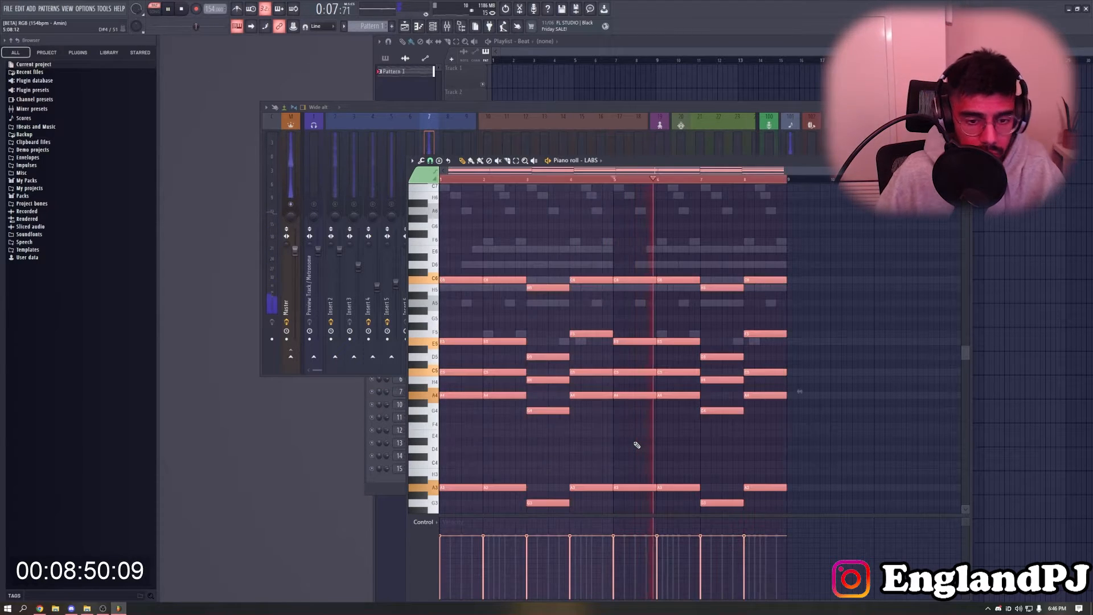
pyautogui.press('Escape')
pyautogui.press('space')
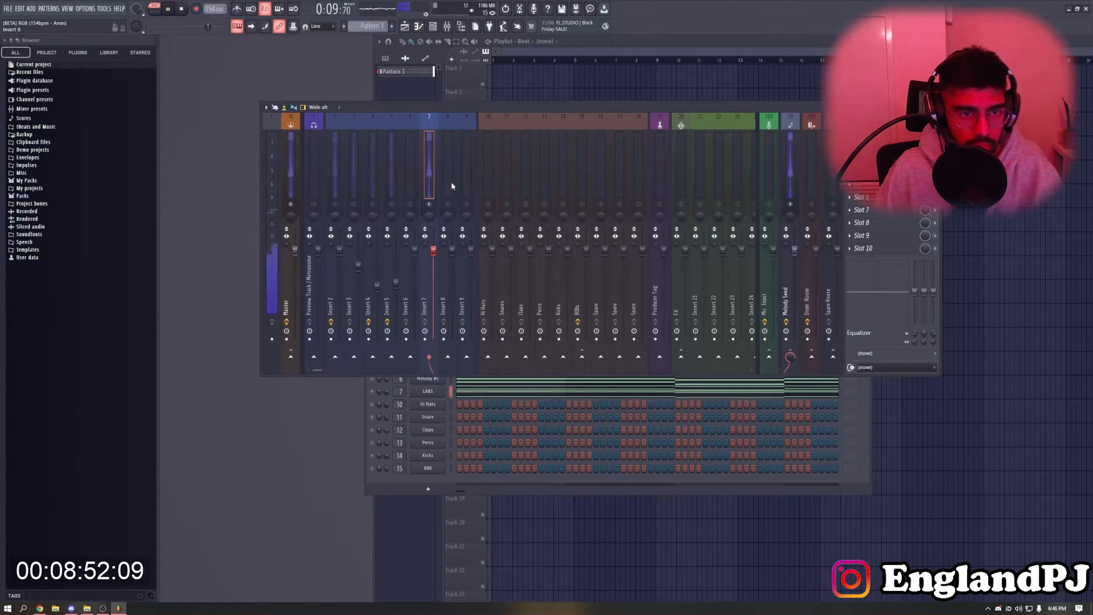
pyautogui.hotkey('ctrl', 's')
# Load RC-20 Retro Color with the Vinyl 1 preset at 41% magnitude on Insert 7, move its window aside and play the part
pyautogui.click(848, 135)
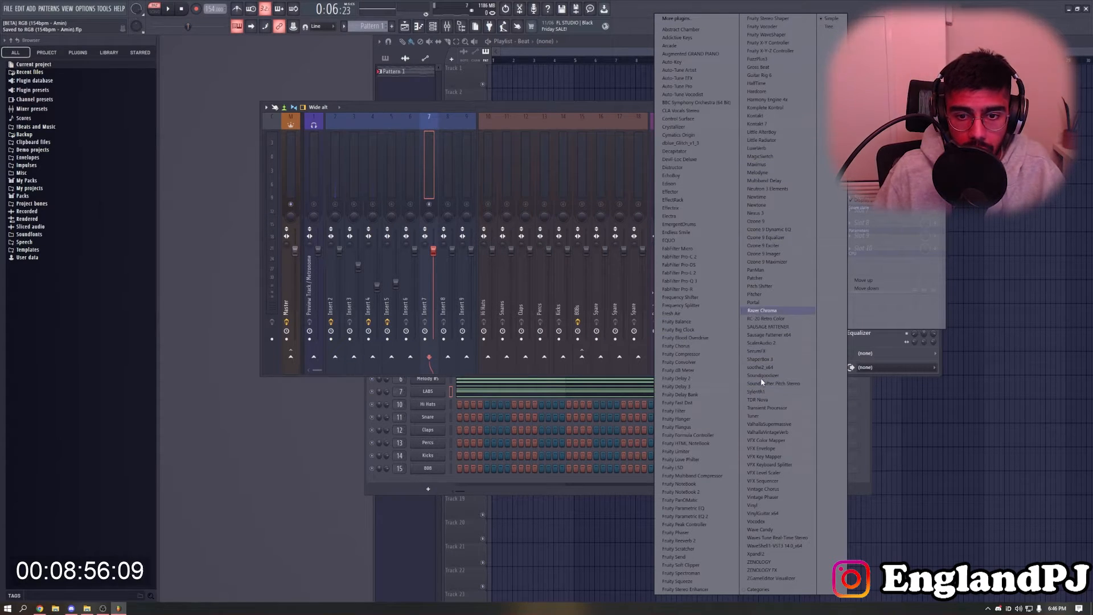
pyautogui.click(752, 319)
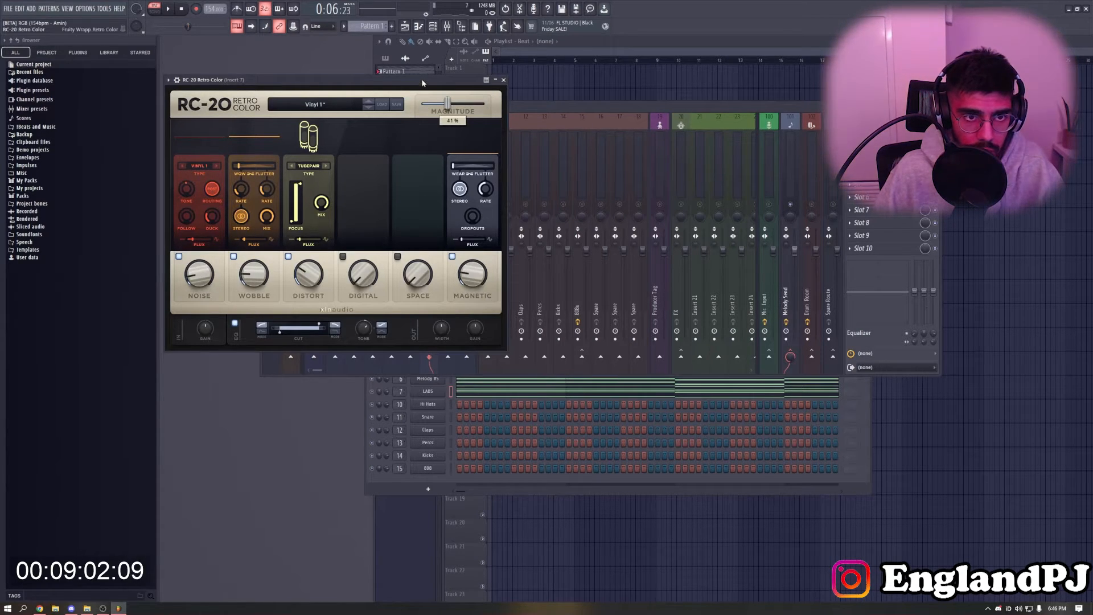
pyautogui.moveTo(422, 83); pyautogui.dragTo(910, 70)
pyautogui.click(433, 209)
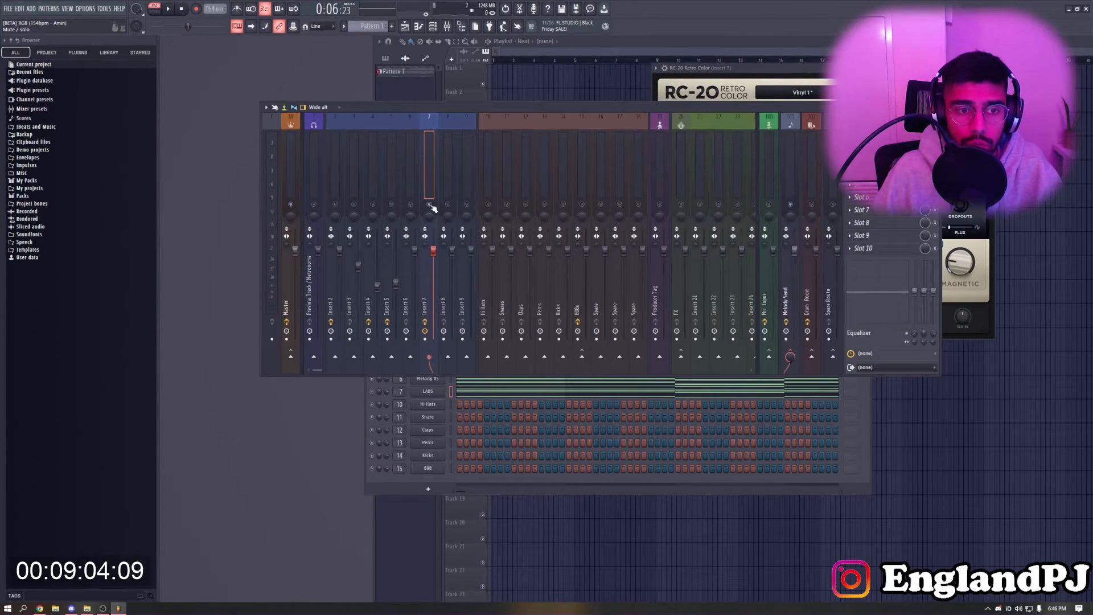
pyautogui.press('space')
pyautogui.click(779, 87)
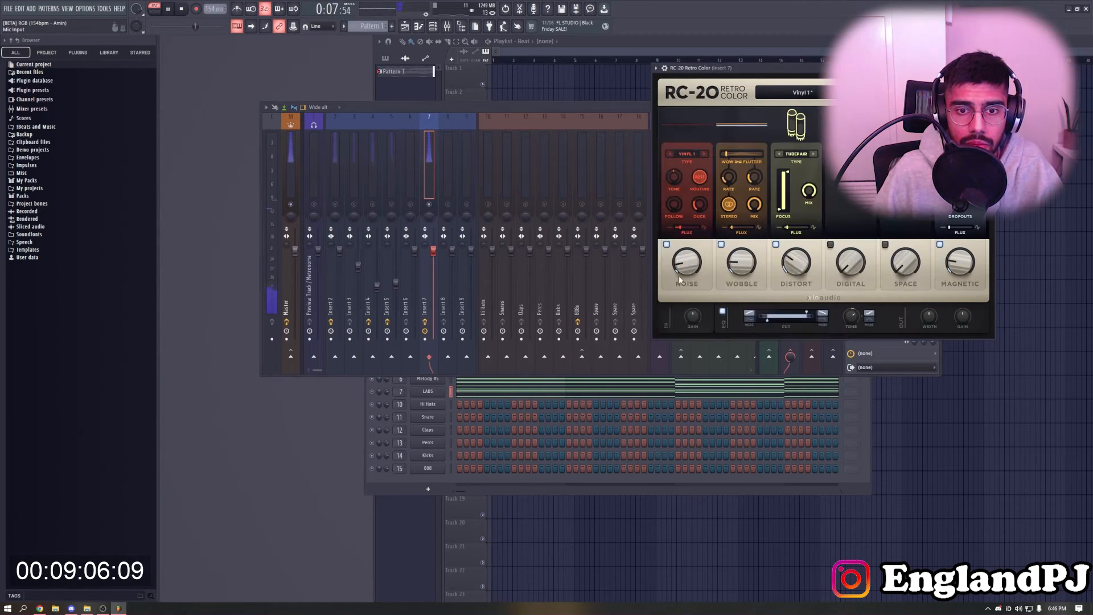
# Unmute Insert 2 alongside Insert 7 and lower its volume slightly
pyautogui.click(337, 206)
pyautogui.click(338, 211)
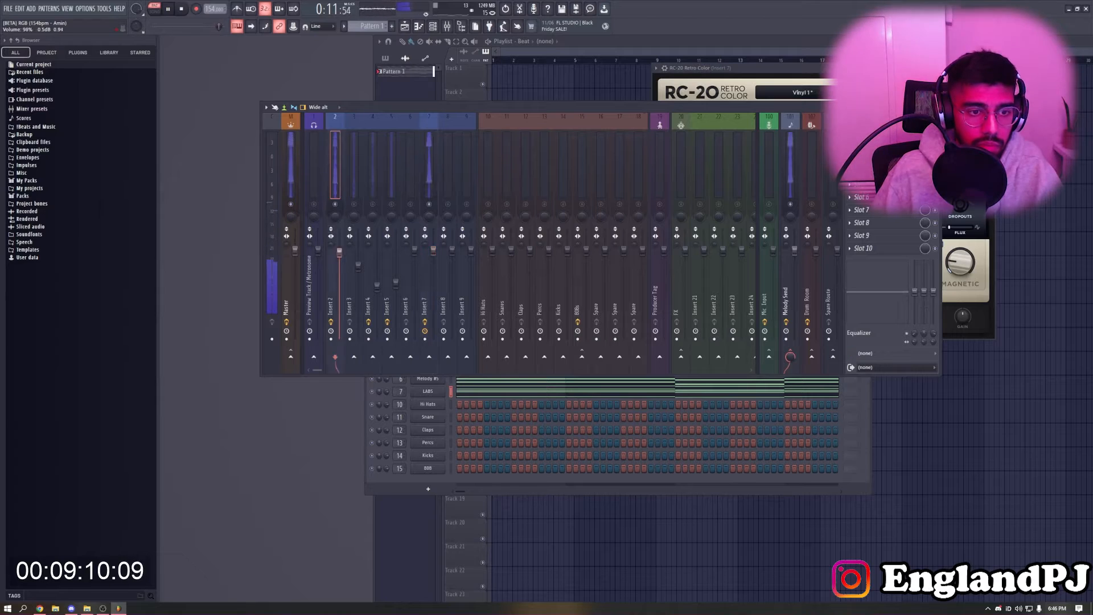
pyautogui.click(849, 159)
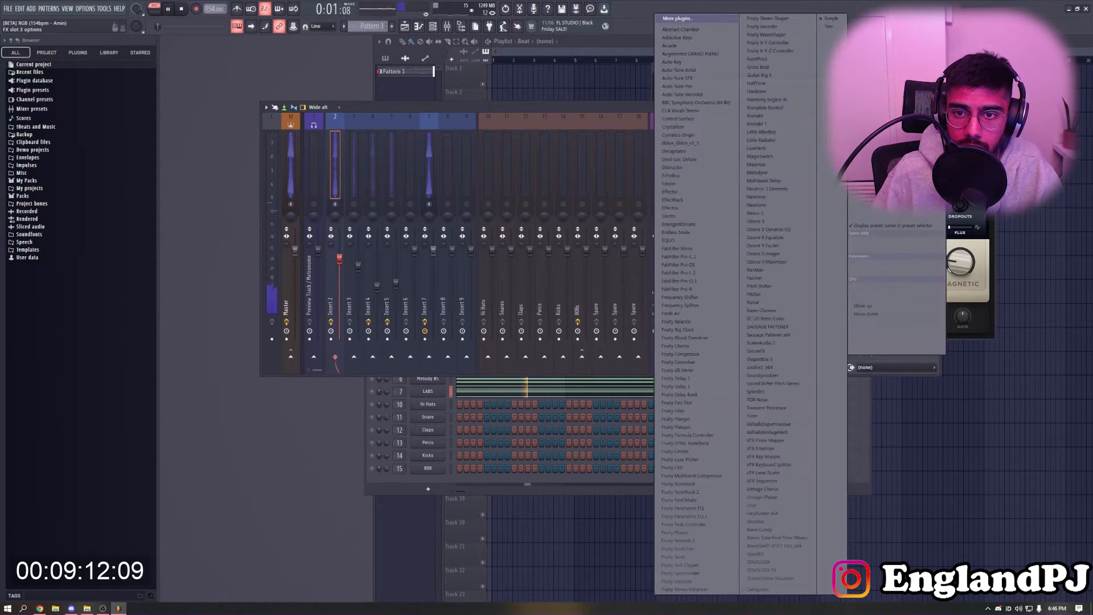
pyautogui.click(850, 159)
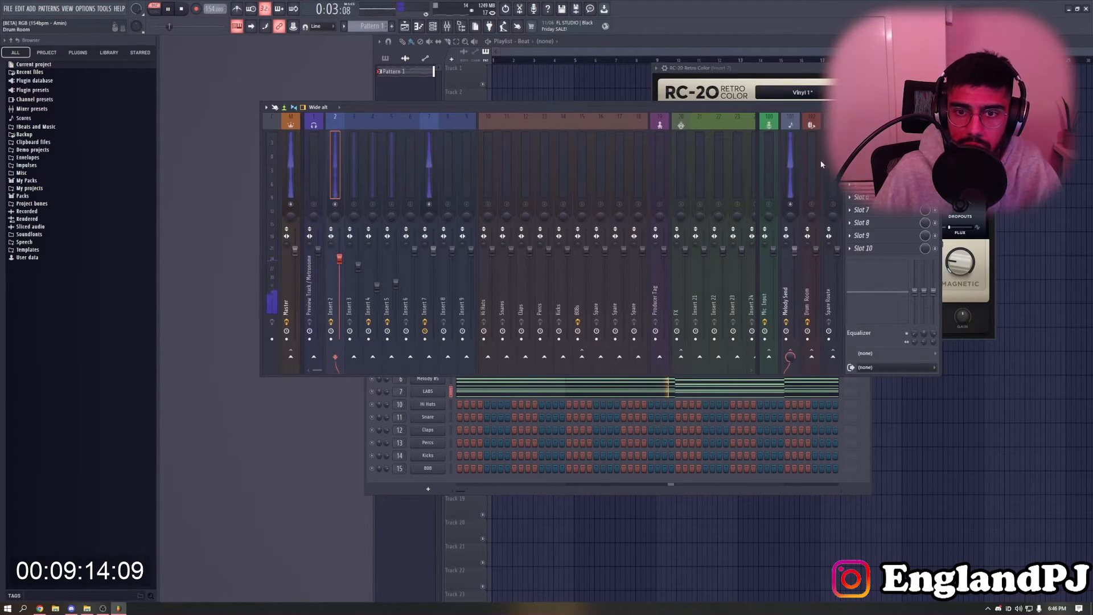
# Add ValhallaVintageVerb to Insert 7's second effect slot
pyautogui.click(426, 168)
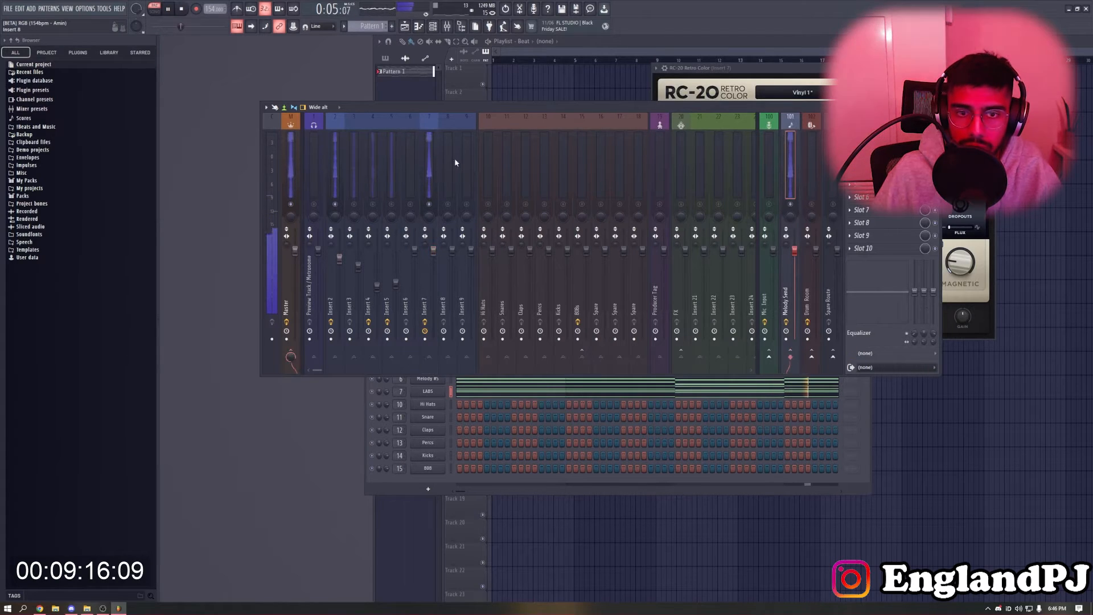
pyautogui.click(854, 146)
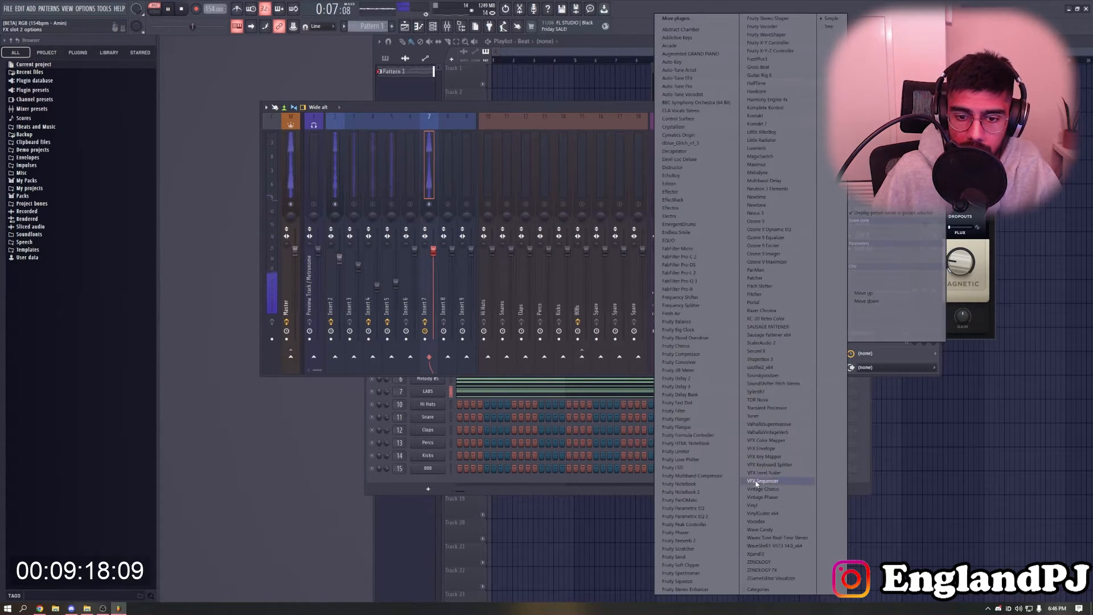
pyautogui.click(767, 432)
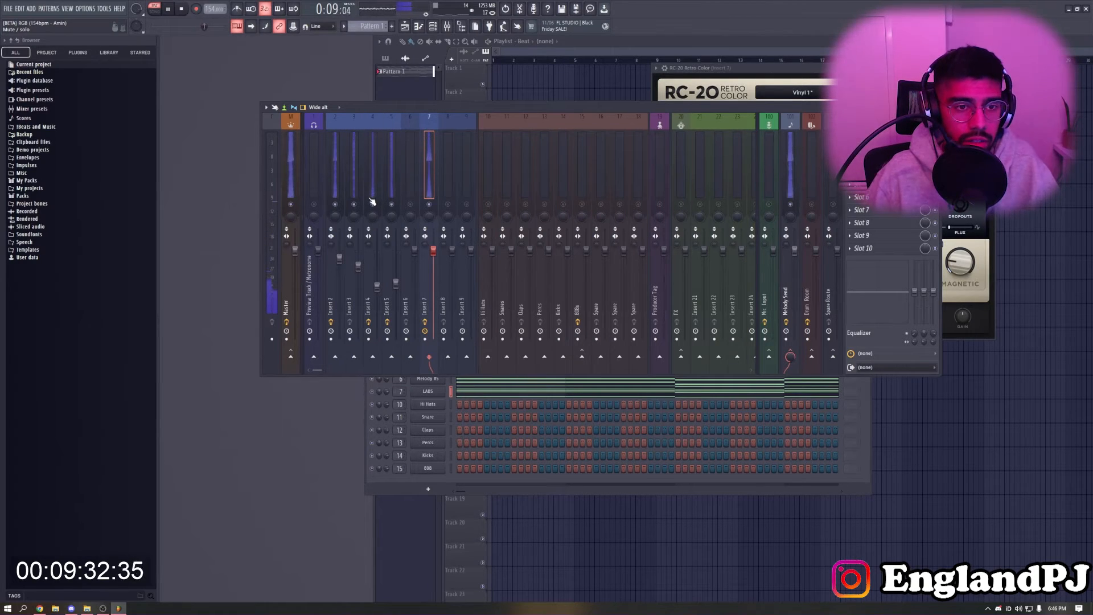
# Save the project, stop playback, and close the mixer and RC-20 windows
pyautogui.hotkey('ctrl', 's')
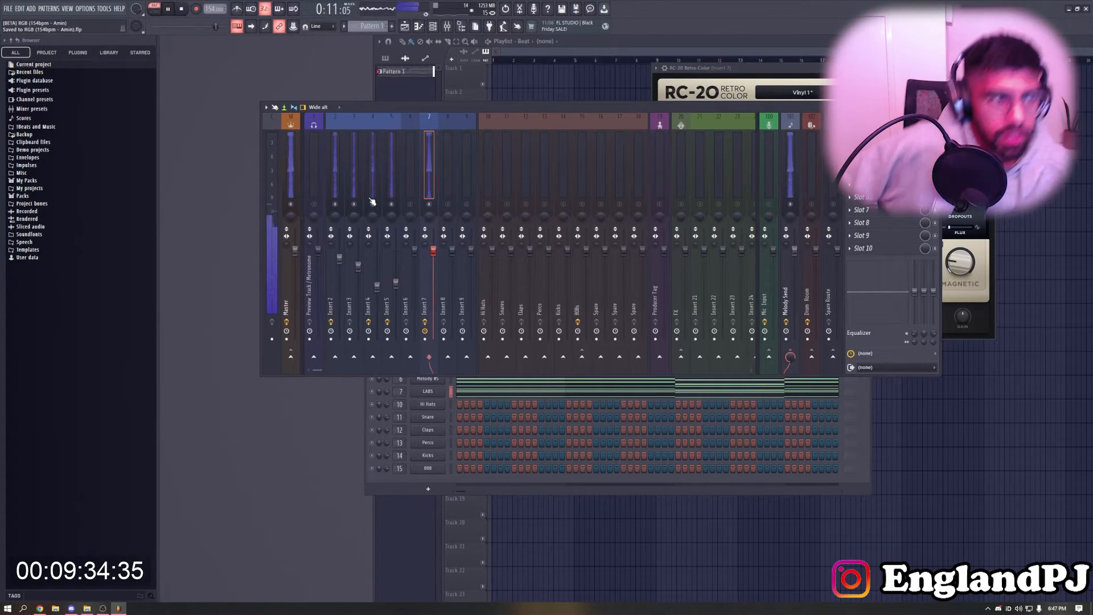
pyautogui.press('space')
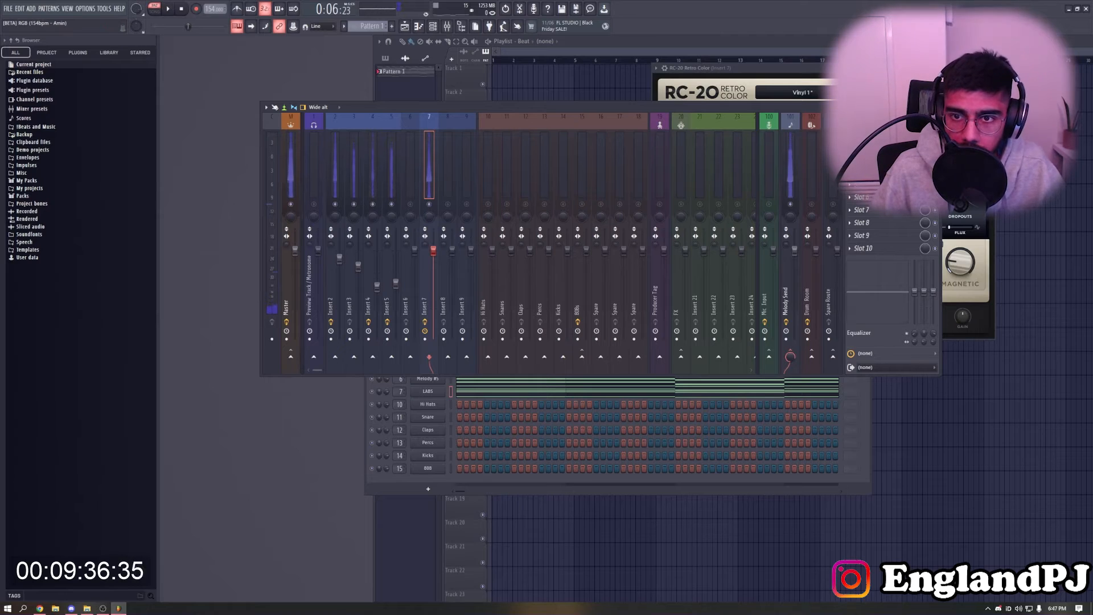
pyautogui.click(936, 107)
pyautogui.click(989, 67)
pyautogui.moveTo(649, 306); pyautogui.dragTo(644, 192)
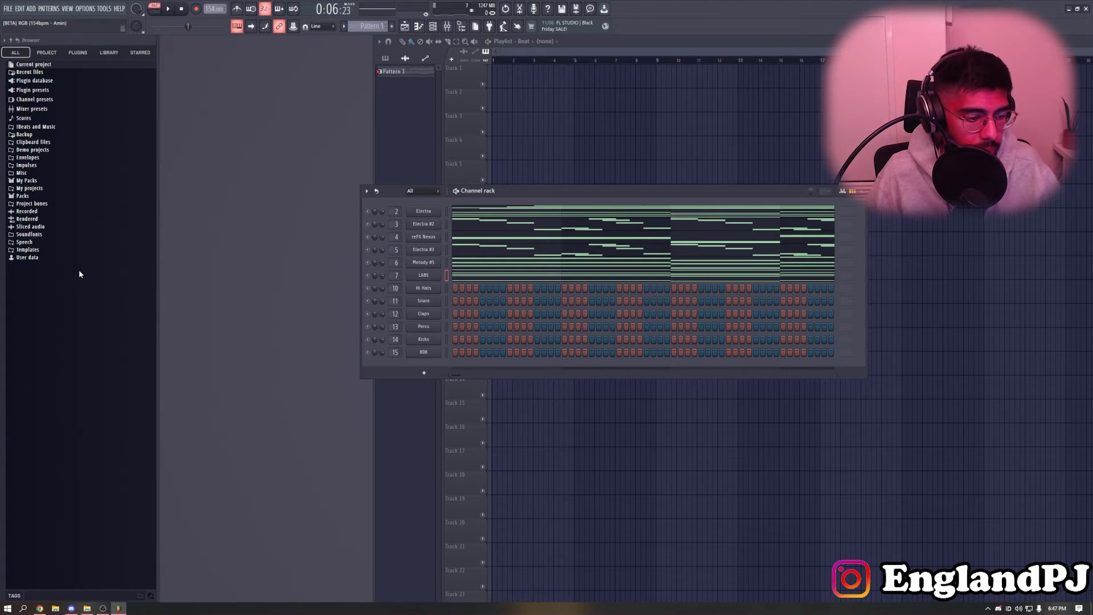
# Switch the playlist to the Melody arrangement and delete all of its existing clips
pyautogui.click(522, 52)
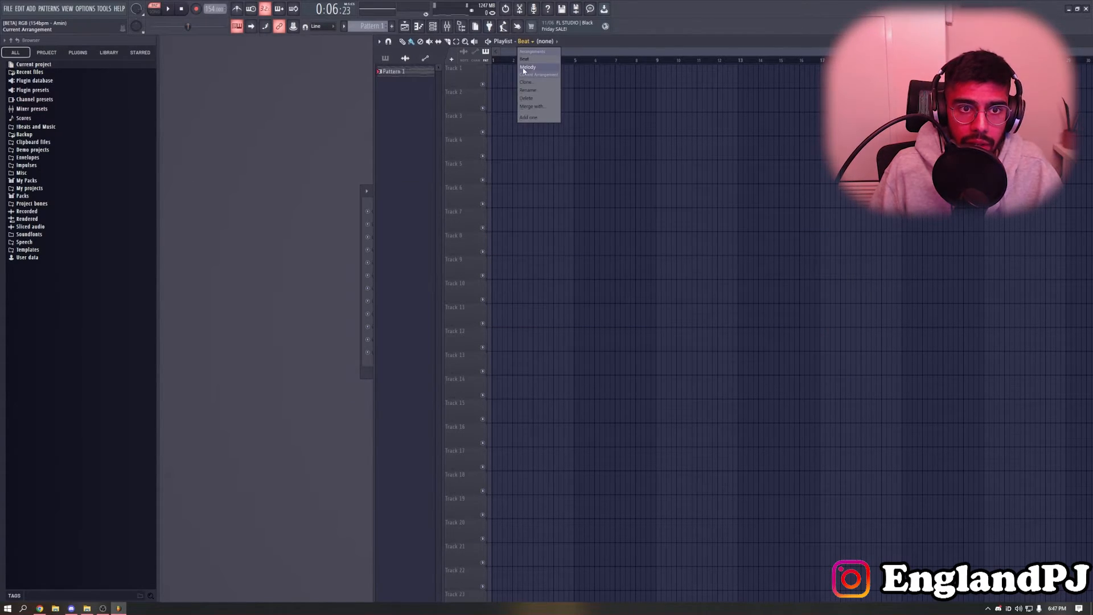
pyautogui.click(525, 69)
pyautogui.scroll(-6, 577, 242)
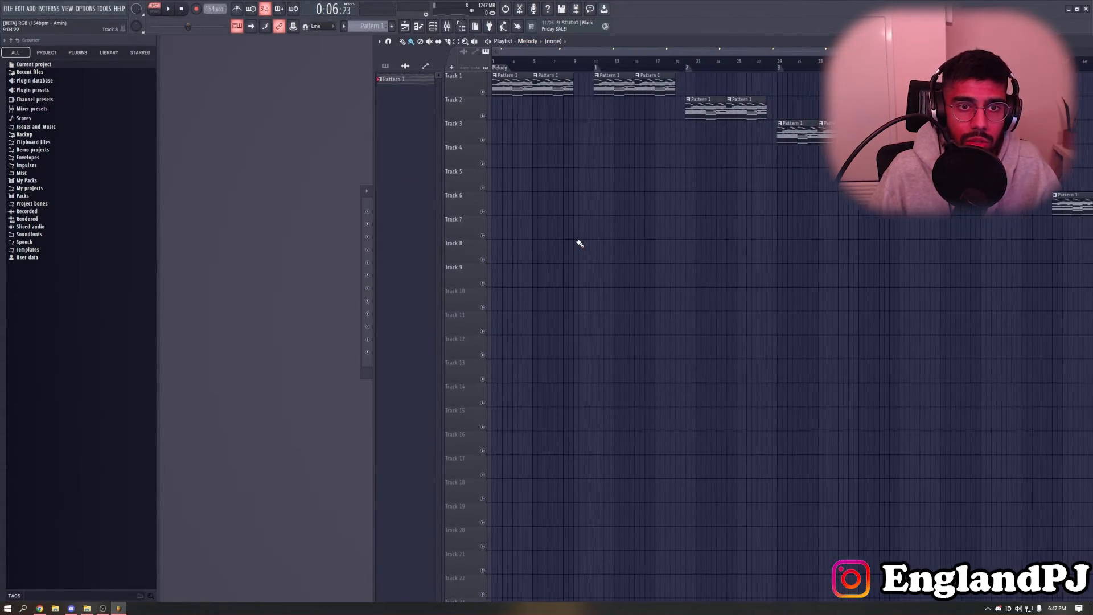
pyautogui.hotkey('ctrl', 'a')
pyautogui.press('Delete')
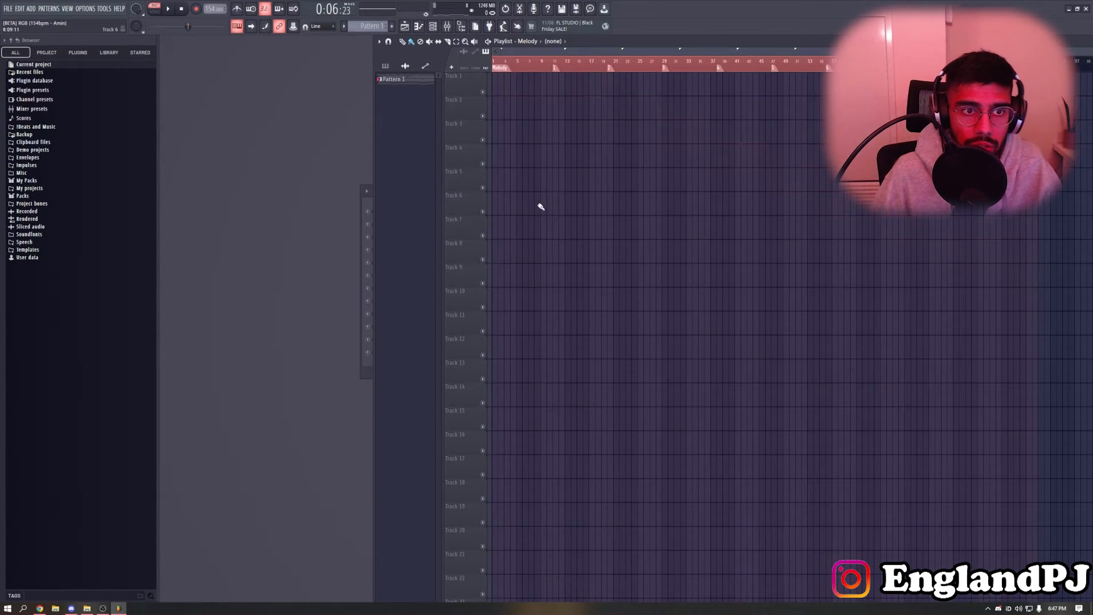
# Split Pattern 1 by channel and place all resulting patterns on separate playlist tracks from bar 1
pyautogui.rightClick(424, 81)
pyautogui.click(448, 216)
pyautogui.keyDown('shift'); pyautogui.click(412, 146); pyautogui.keyUp('shift')
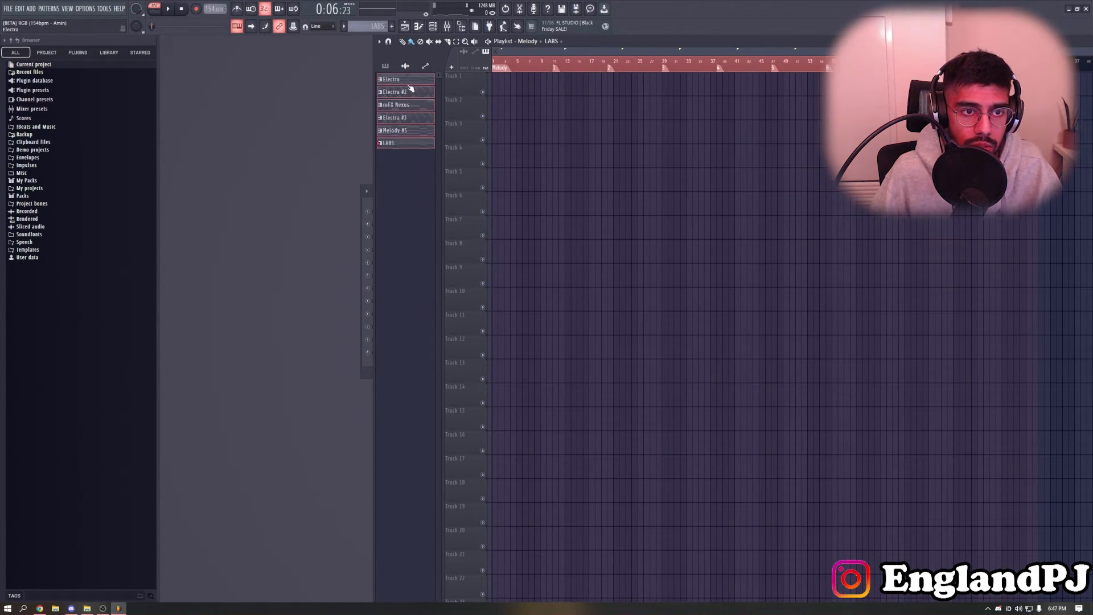
pyautogui.moveTo(411, 88); pyautogui.dragTo(583, 228)
# Duplicate the six placed clips directly after the first eight bars to fill 16 bars
pyautogui.moveTo(515, 99); pyautogui.dragTo(564, 100)
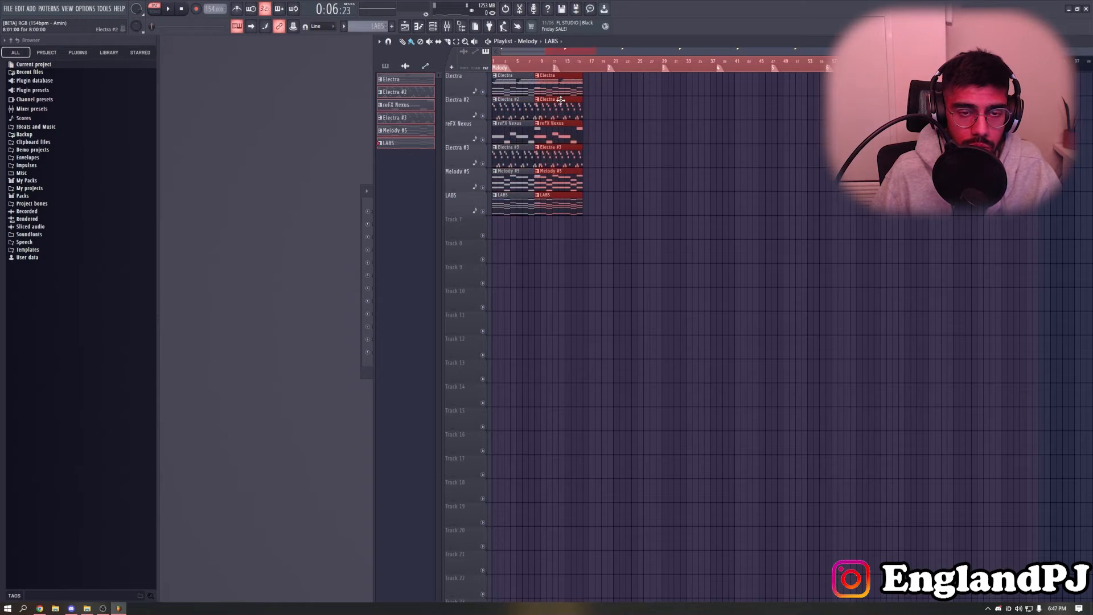
pyautogui.click(595, 321)
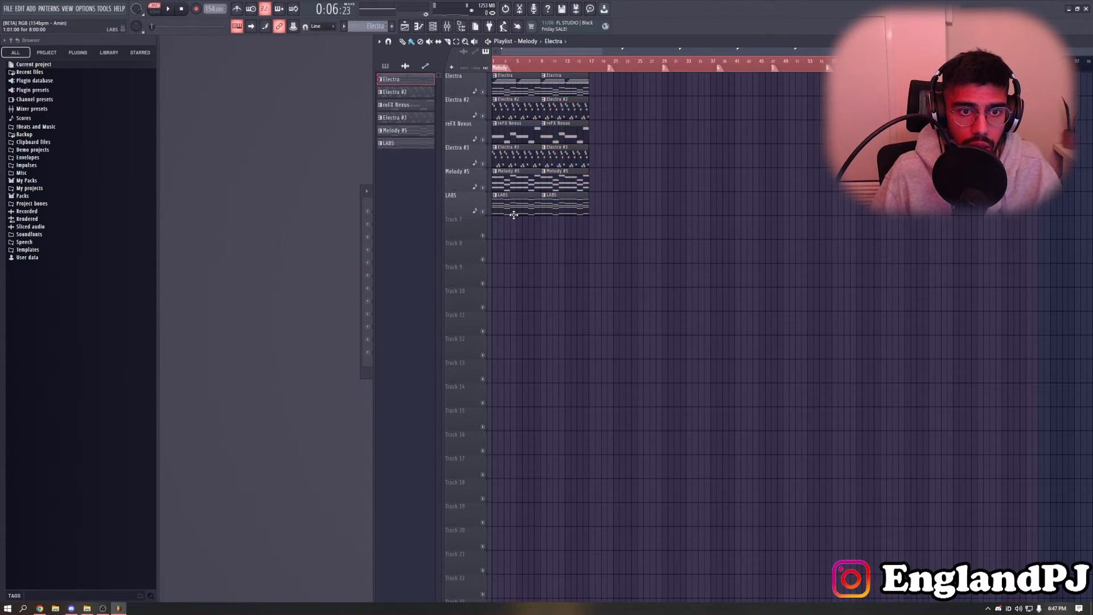
pyautogui.scroll(4, 512, 214)
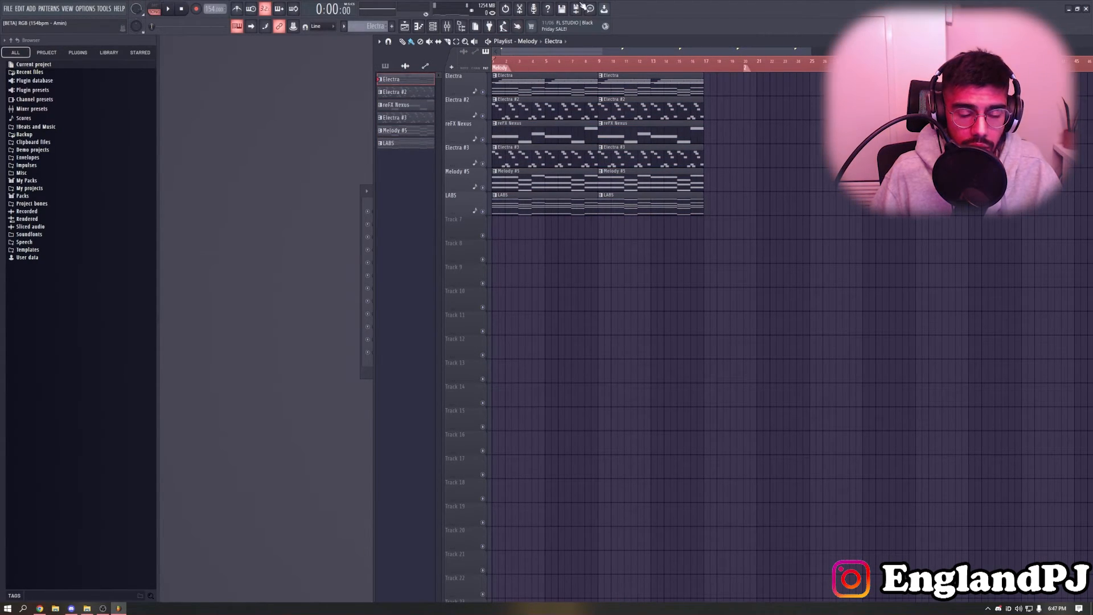
# Move the Electra #2 and Electra #3 tracks below LABS during playback and delete their second eight-bar clips
pyautogui.press('space')
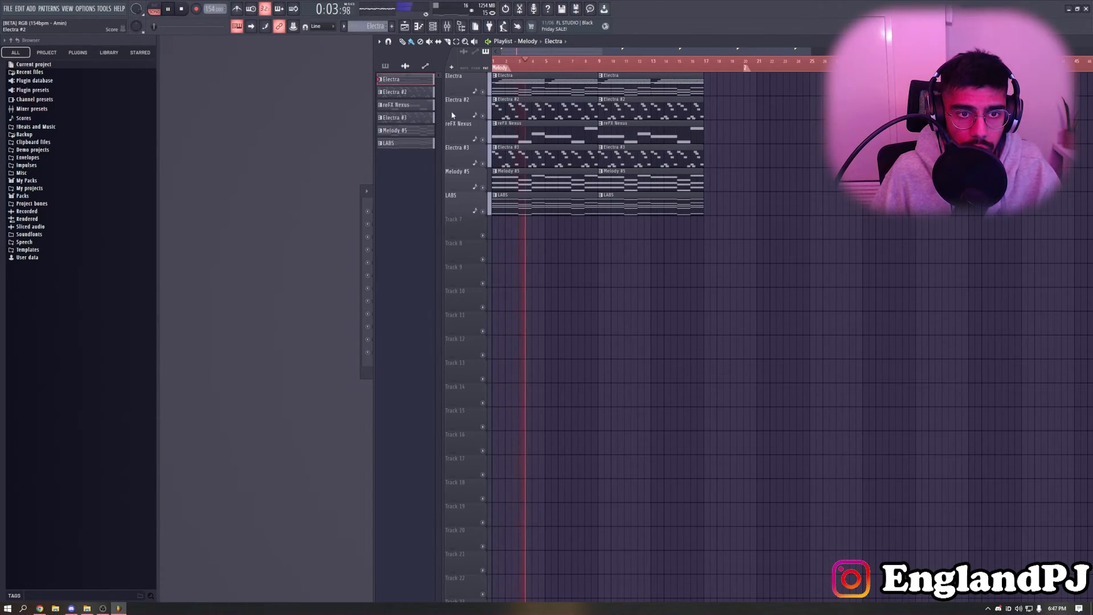
pyautogui.moveTo(452, 116); pyautogui.dragTo(462, 176)
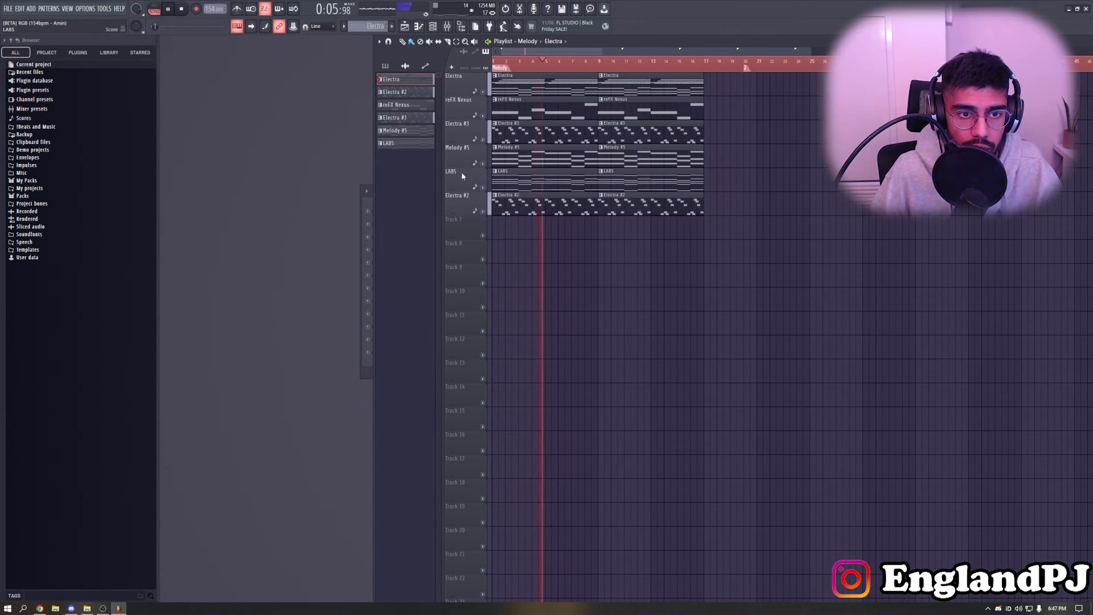
pyautogui.moveTo(466, 136); pyautogui.dragTo(466, 182)
pyautogui.rightClick(648, 183)
pyautogui.rightClick(654, 206)
pyautogui.scroll(-1, 658, 259)
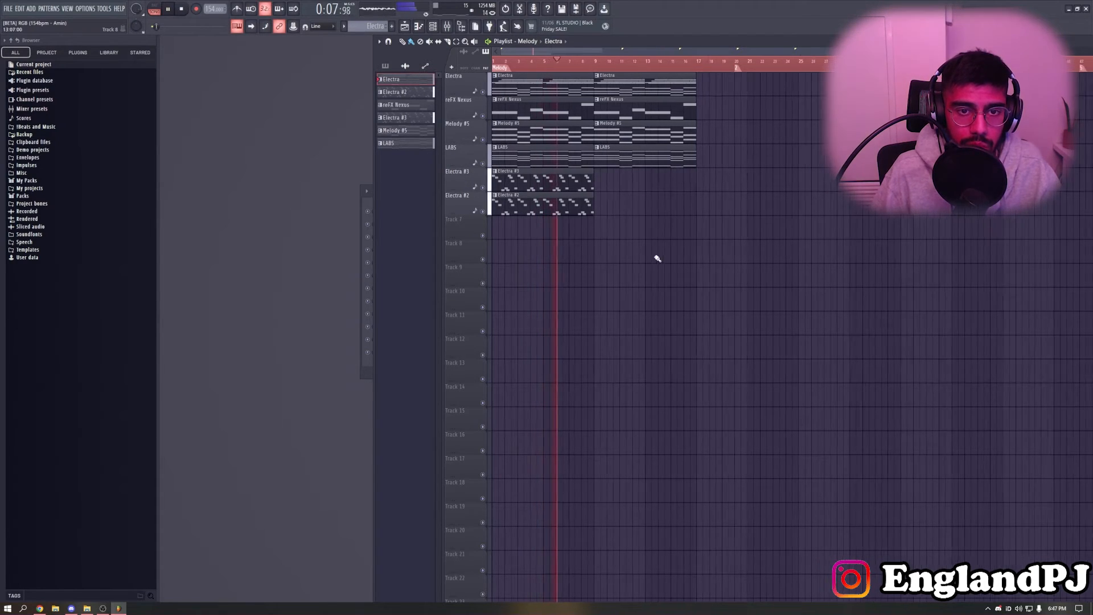
# Duplicate the whole block of clips and line the copy up with the second time marker
pyautogui.scroll(-2, 626, 255)
pyautogui.moveTo(491, 70); pyautogui.dragTo(603, 286)
pyautogui.hotkey('ctrl', 'b')
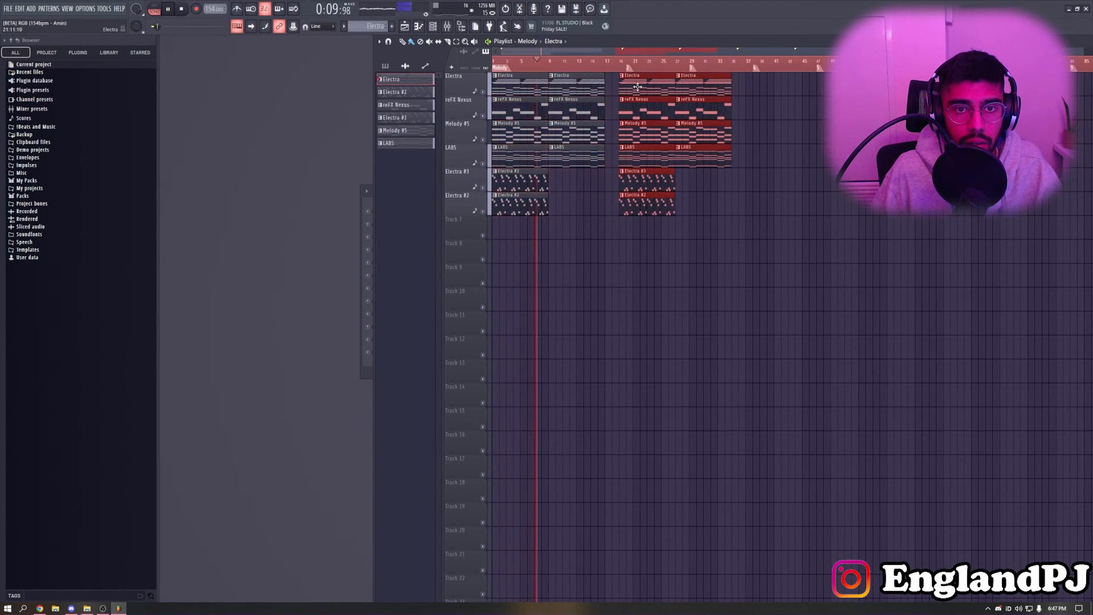
pyautogui.moveTo(638, 87); pyautogui.dragTo(645, 87)
# Delete the second Electra, reFX Nexus, Melody #5 and LABS clips from the copied block
pyautogui.rightClick(709, 87)
pyautogui.rightClick(709, 109)
pyautogui.rightClick(708, 134)
pyautogui.rightClick(709, 157)
# Stagger the copied clips so each part plays alone from its own time marker, select all clips and stop playback
pyautogui.moveTo(700, 276); pyautogui.dragTo(706, 112)
pyautogui.moveTo(737, 202); pyautogui.dragTo(770, 134)
pyautogui.moveTo(827, 228); pyautogui.dragTo(974, 204)
pyautogui.hotkey('ctrl', 'a')
pyautogui.scroll(-1, 1006, 228)
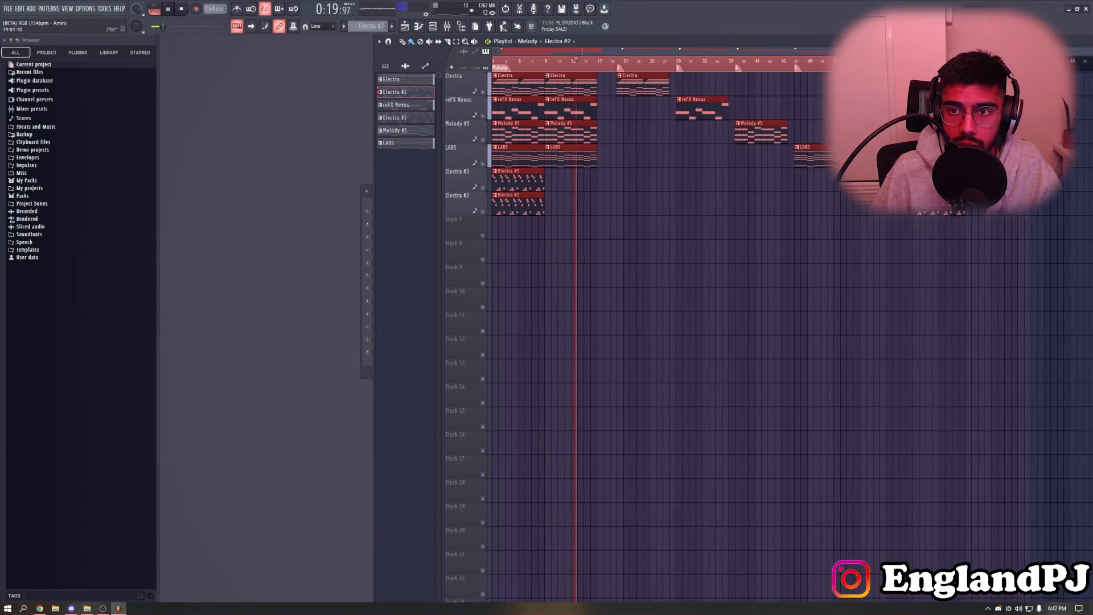
pyautogui.press('space')
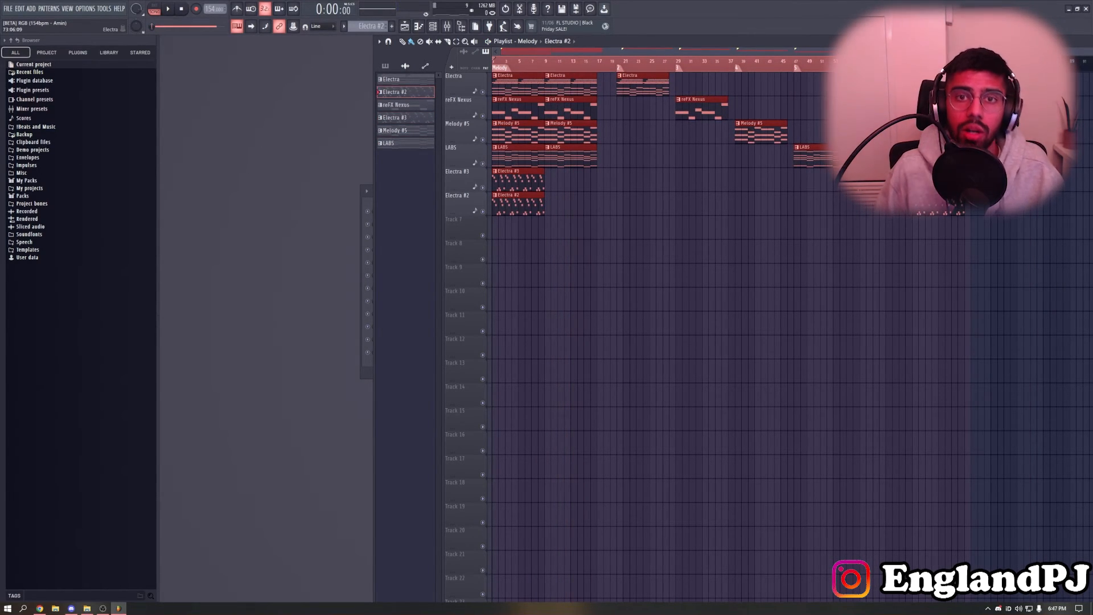